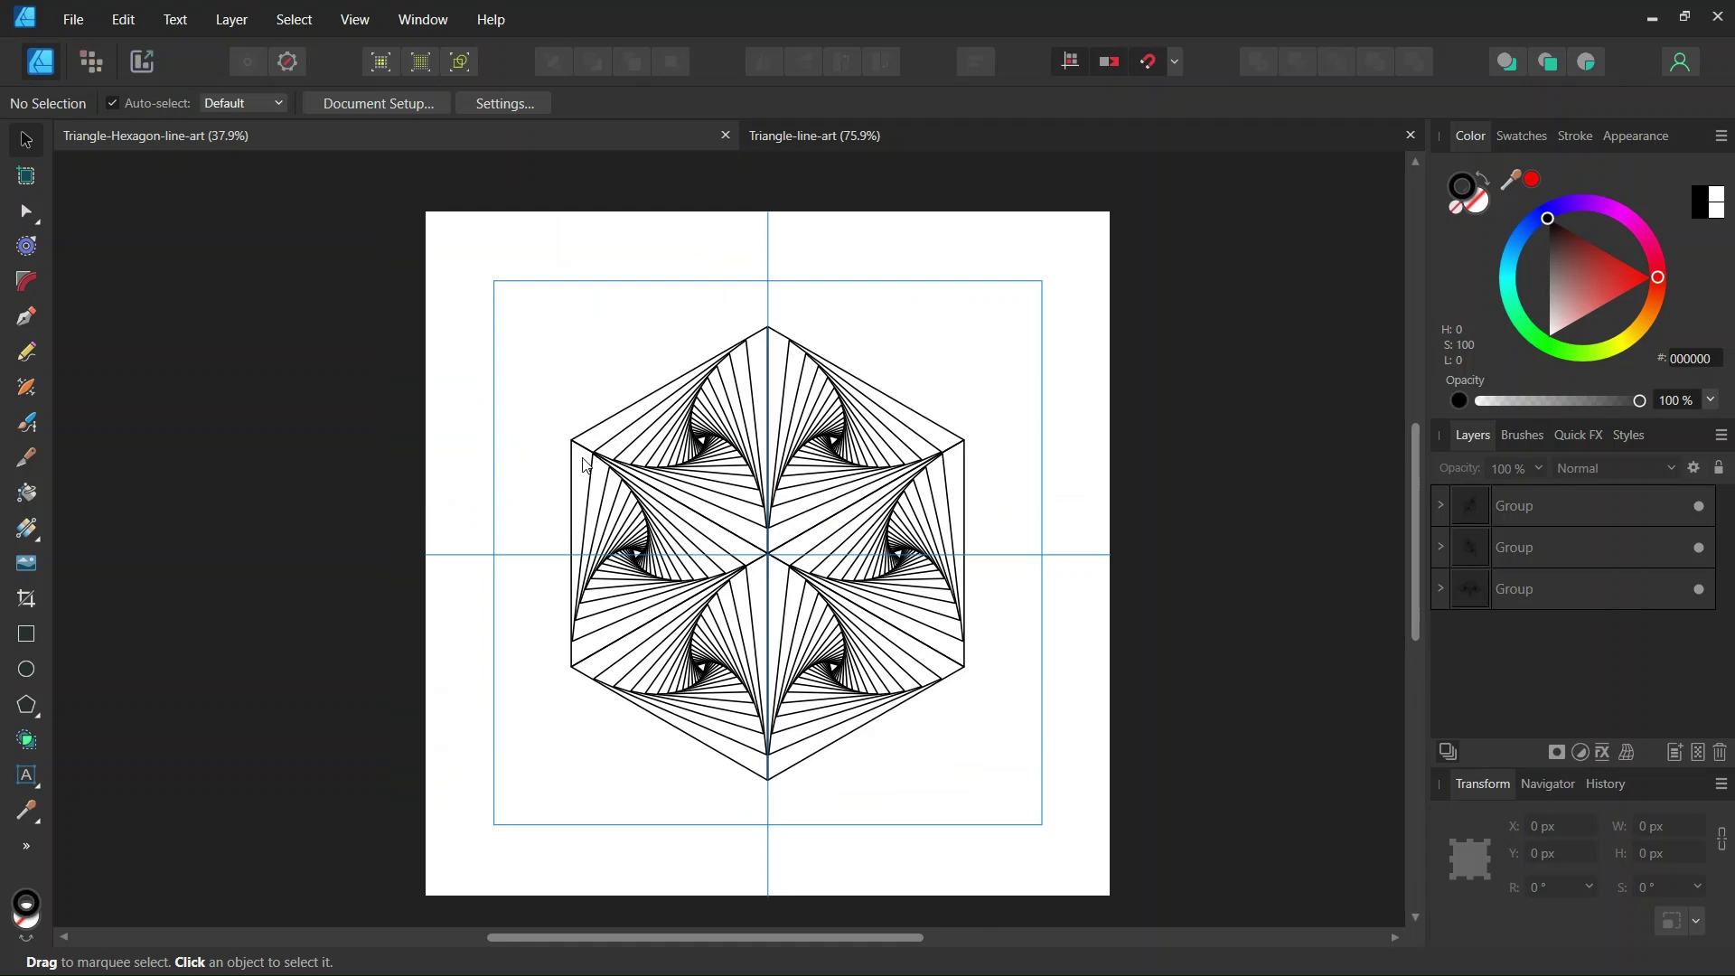
Step: Zoom in and select one triangle unit inside the hexagon artwork to inspect it
scroll(670, 485, up, 1)
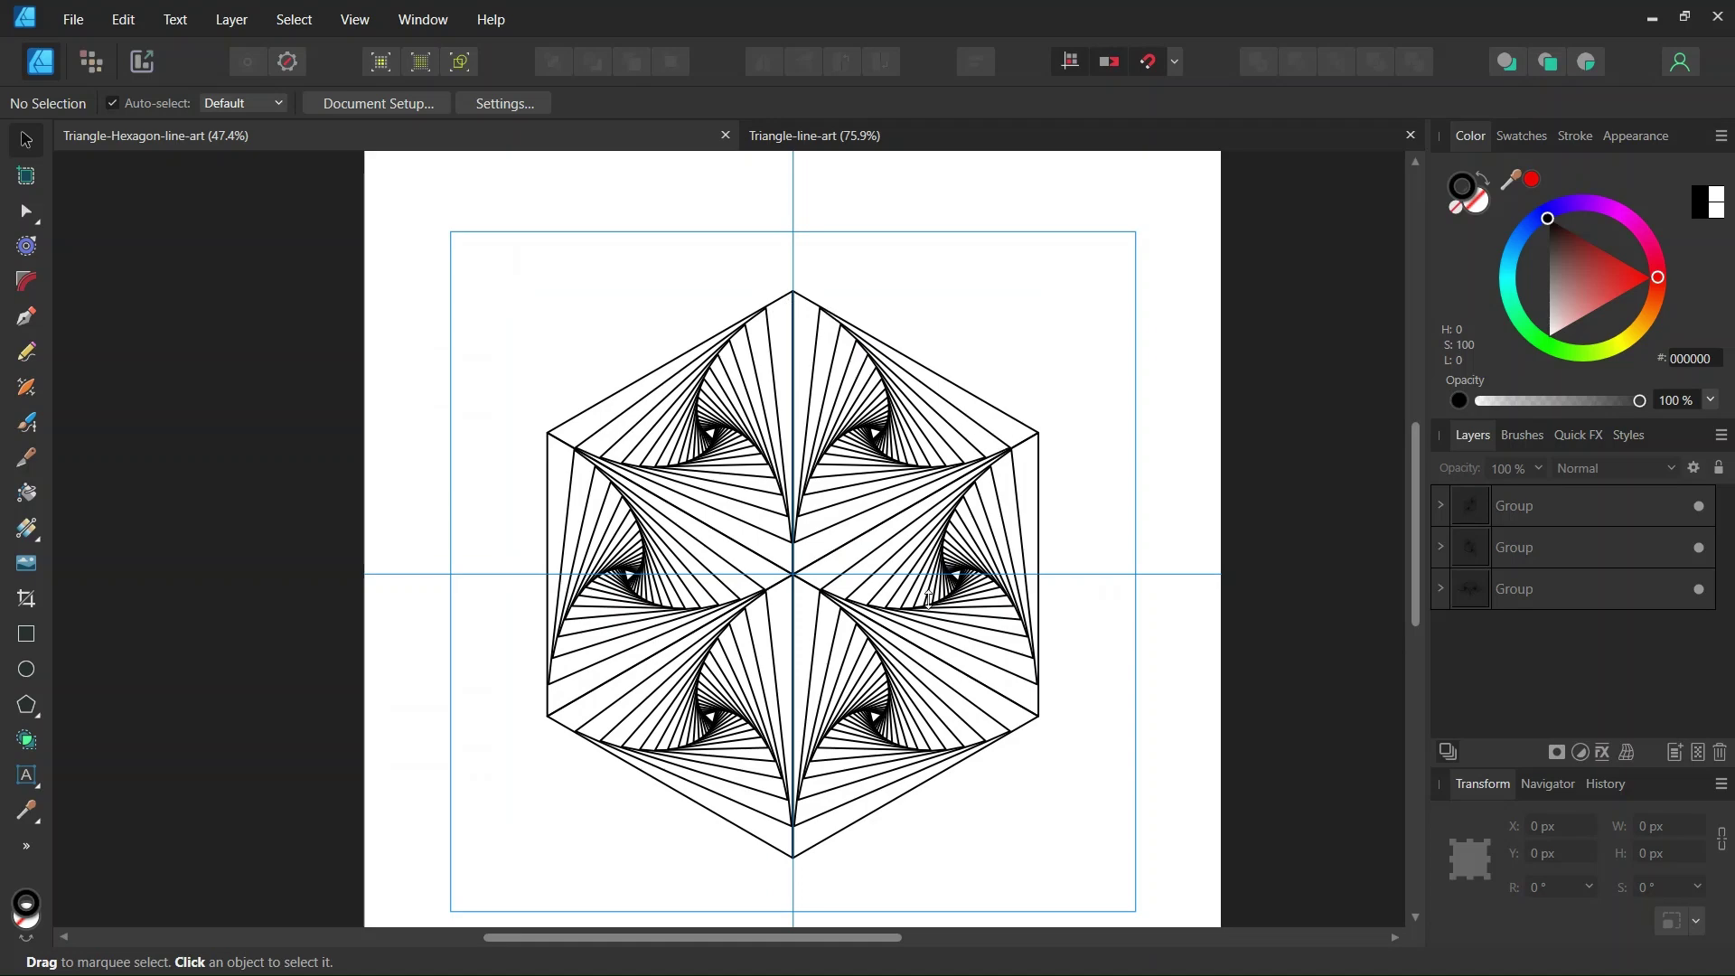
double_click(640, 409)
scroll(664, 411, up, 1)
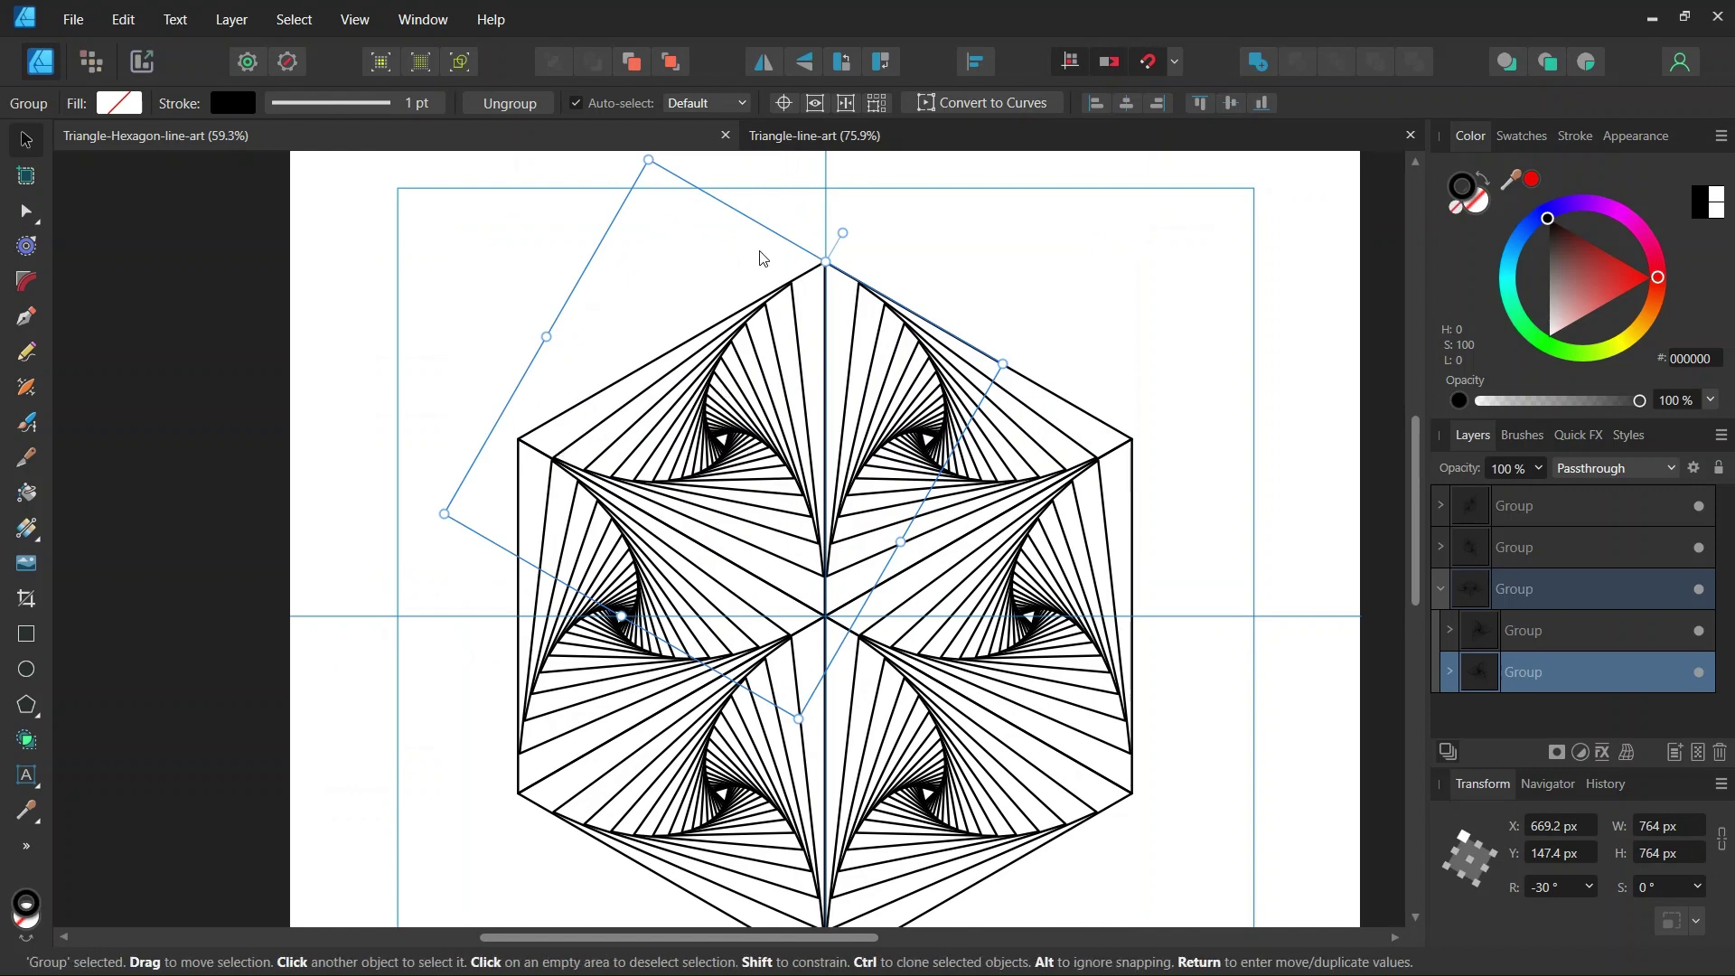
Step: Close the Triangle-line-art document, then re-check a hexagon triangle unit and deselect it
click(813, 137)
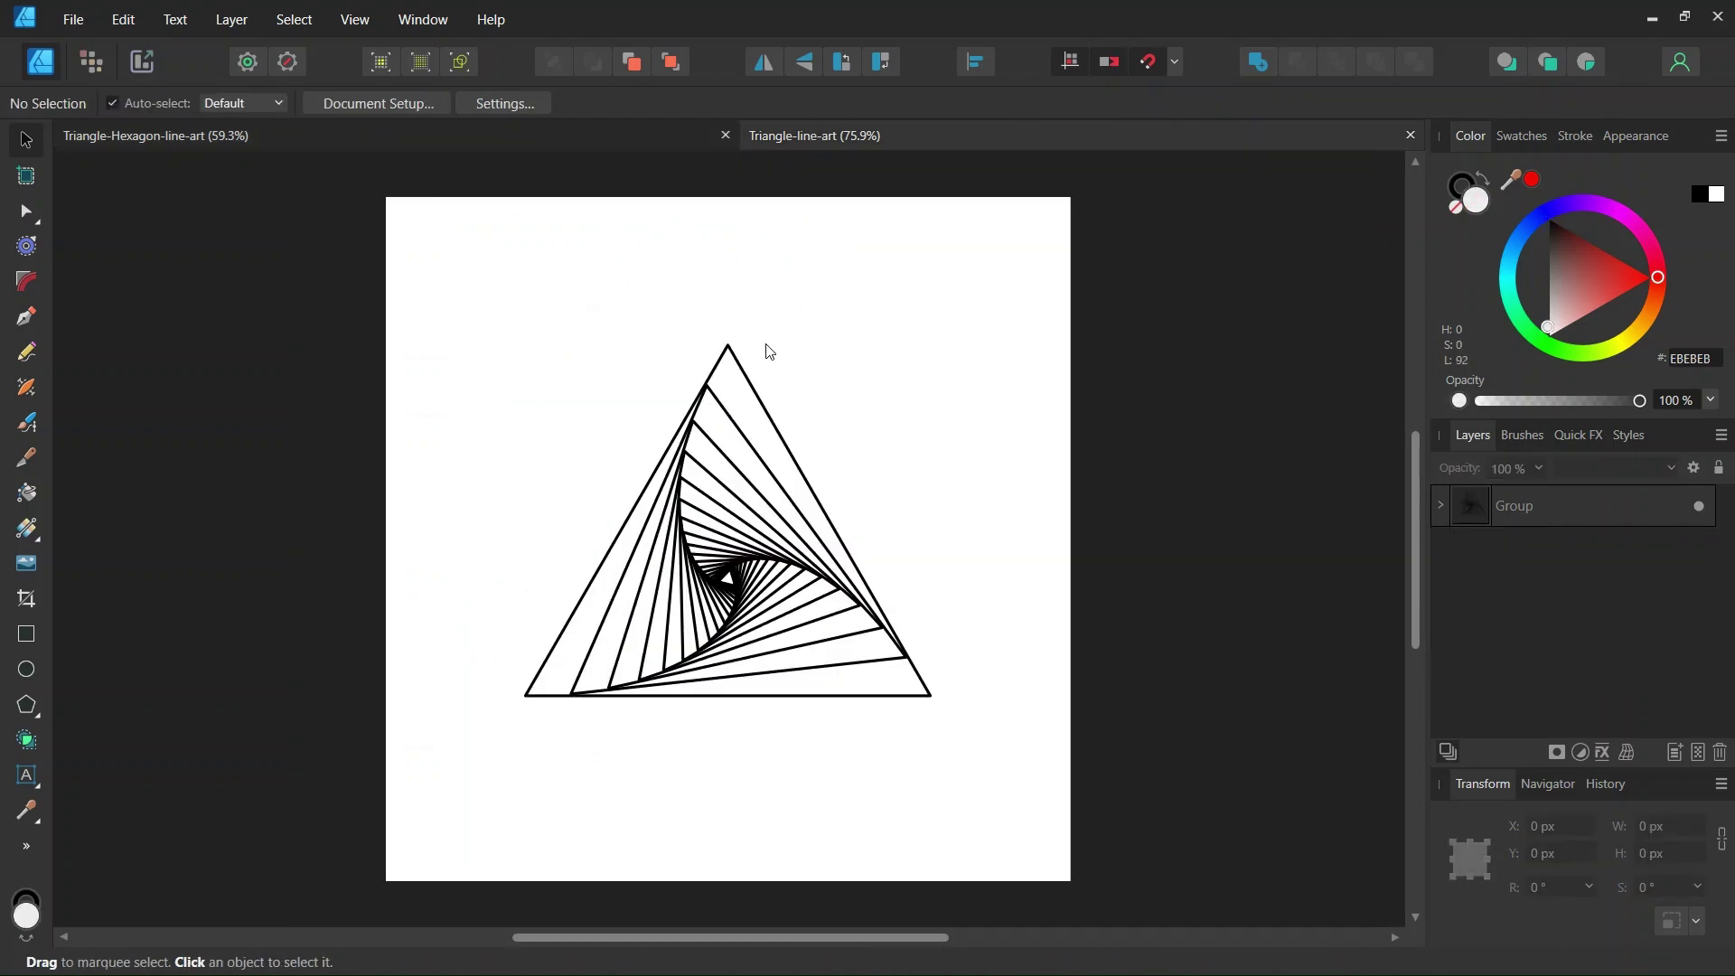
click(1412, 135)
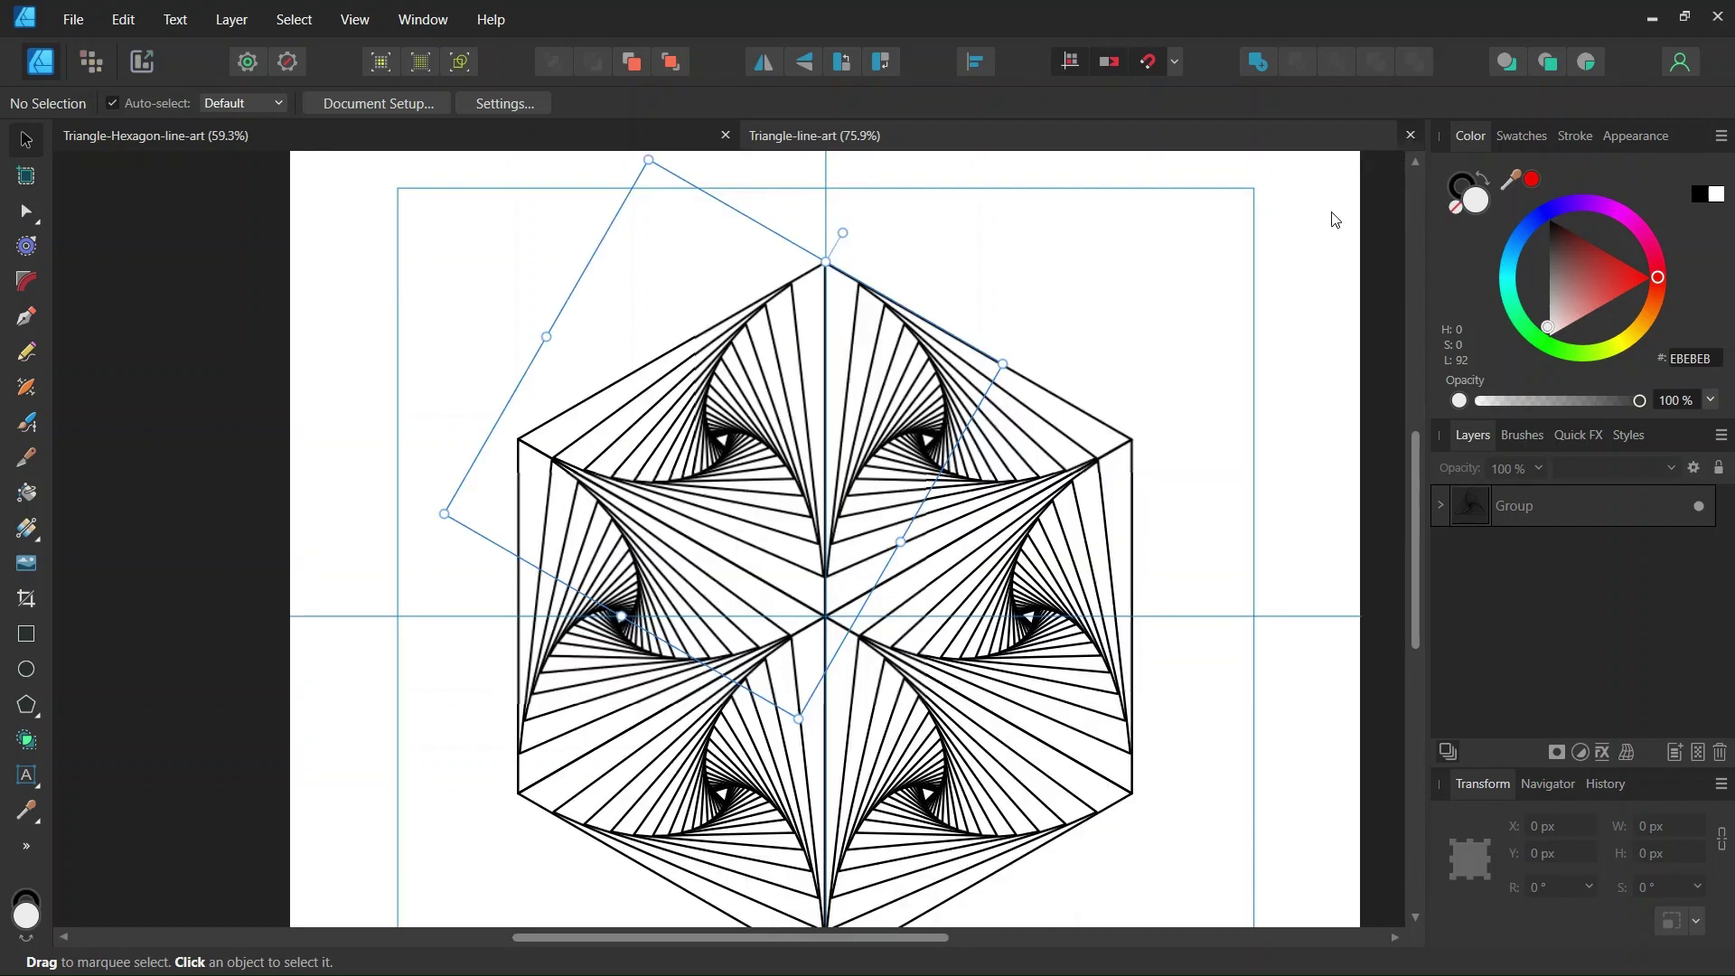
click(703, 576)
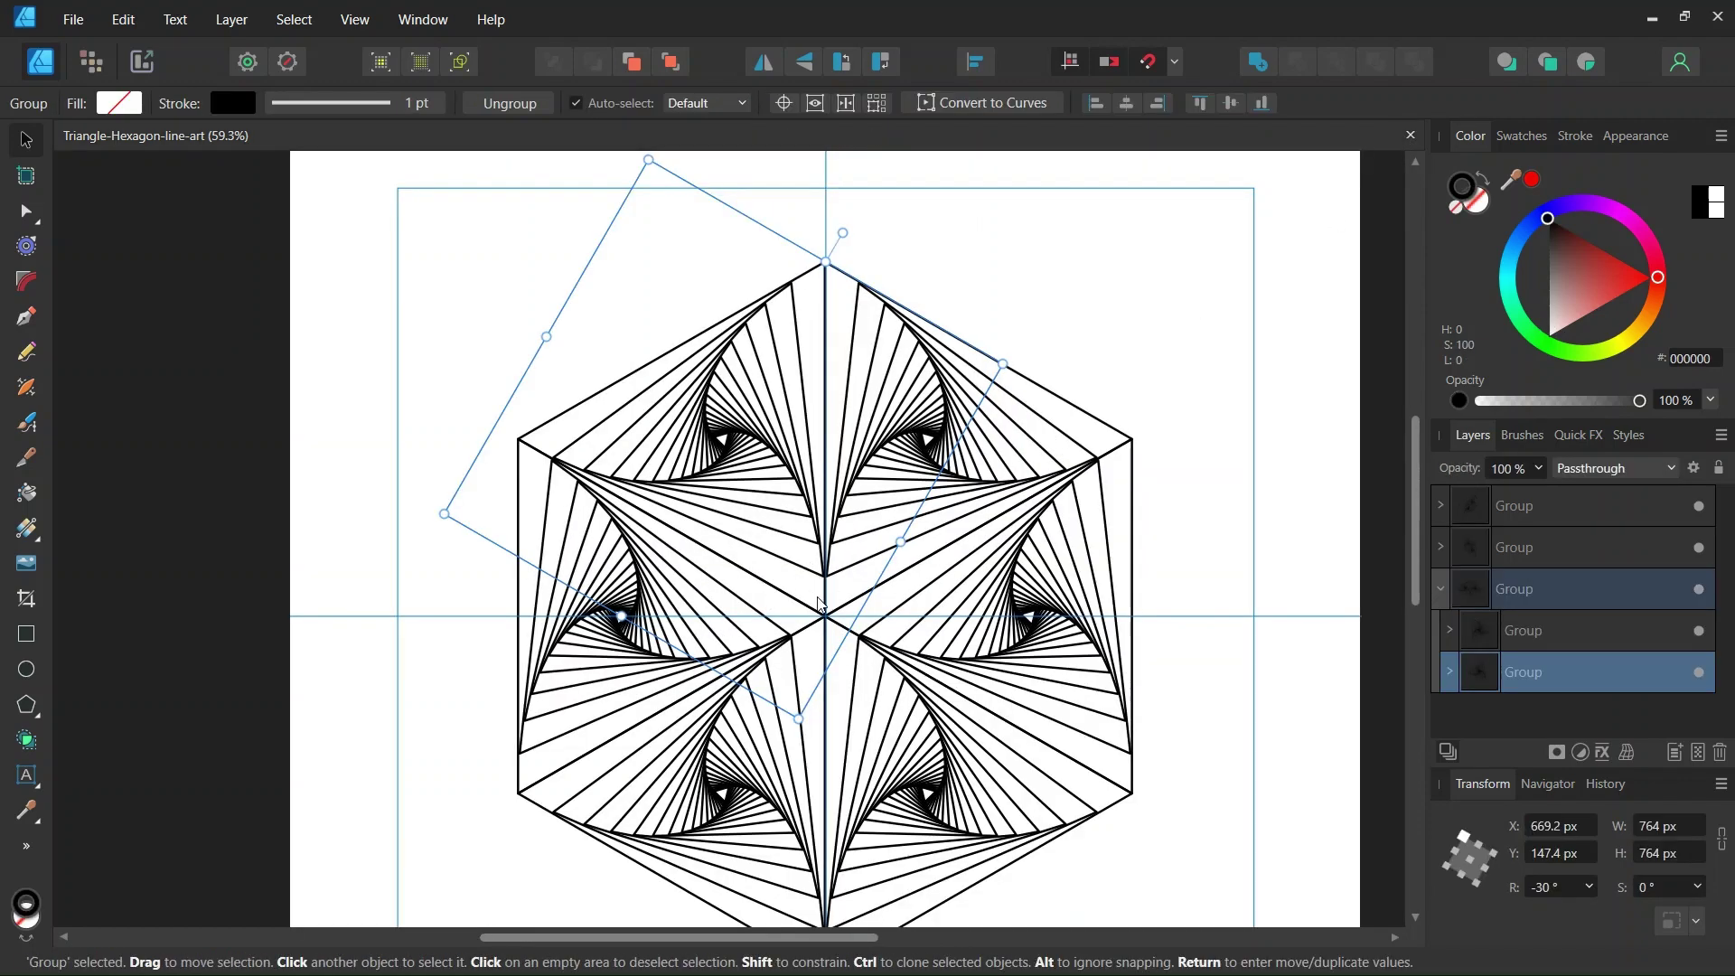
scroll(788, 615, up, 2)
scroll(785, 621, down, 2)
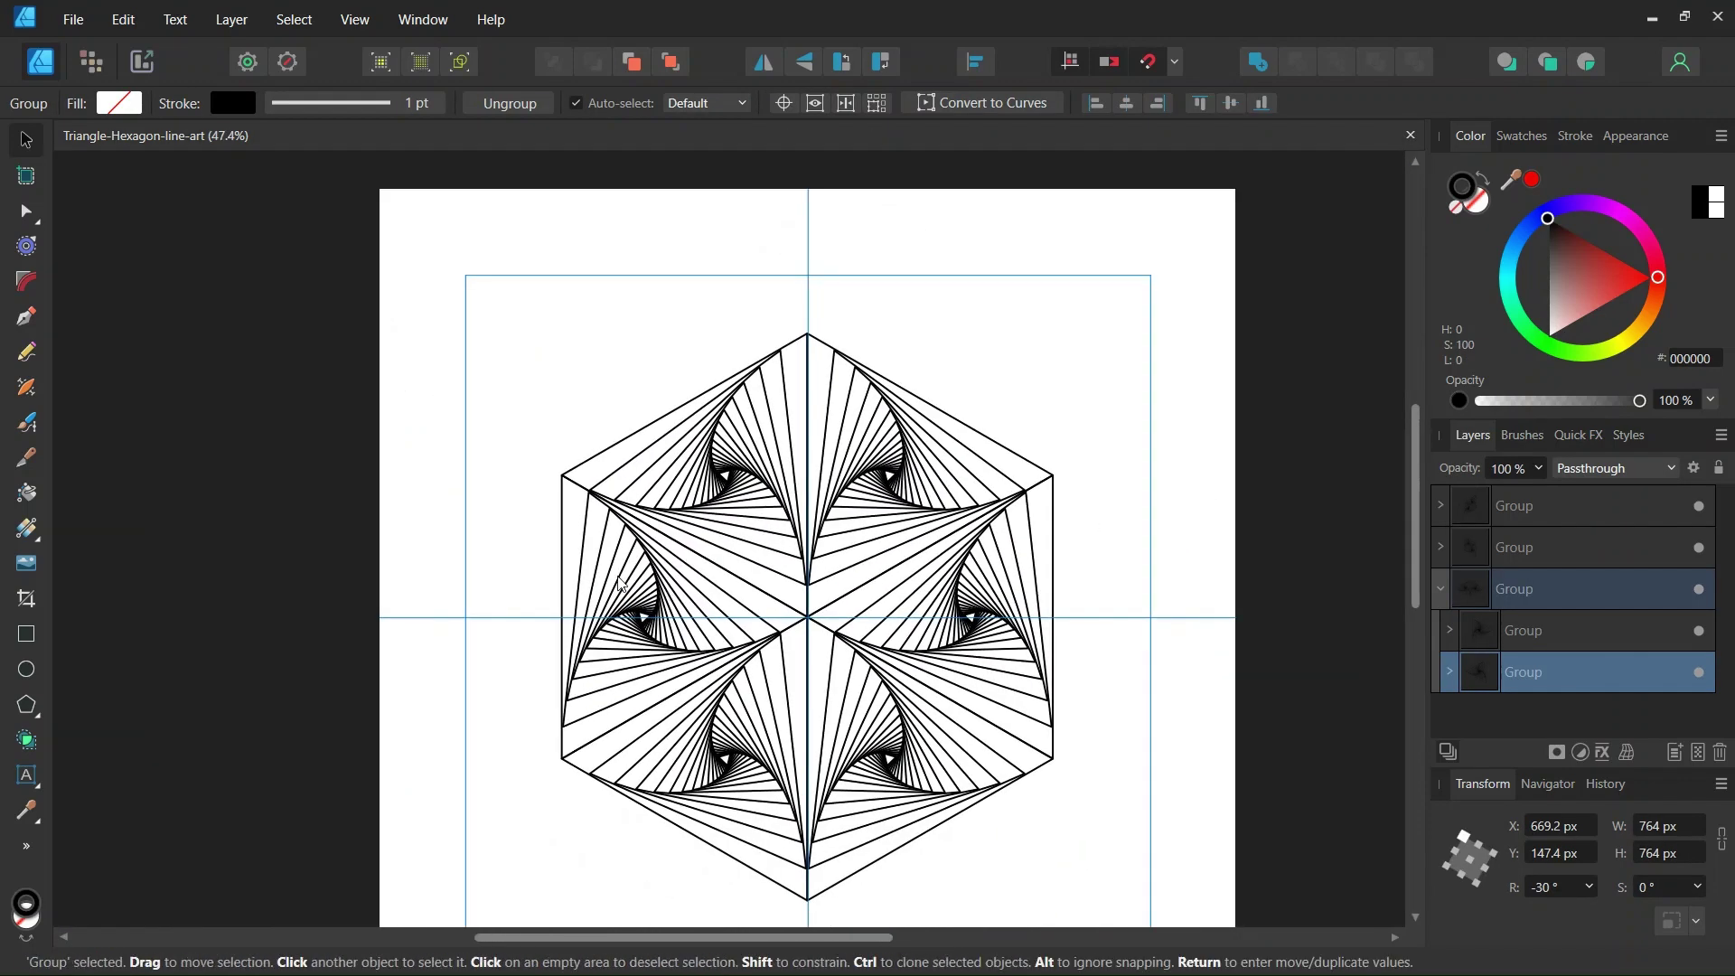
click(473, 698)
scroll(714, 479, down, 1)
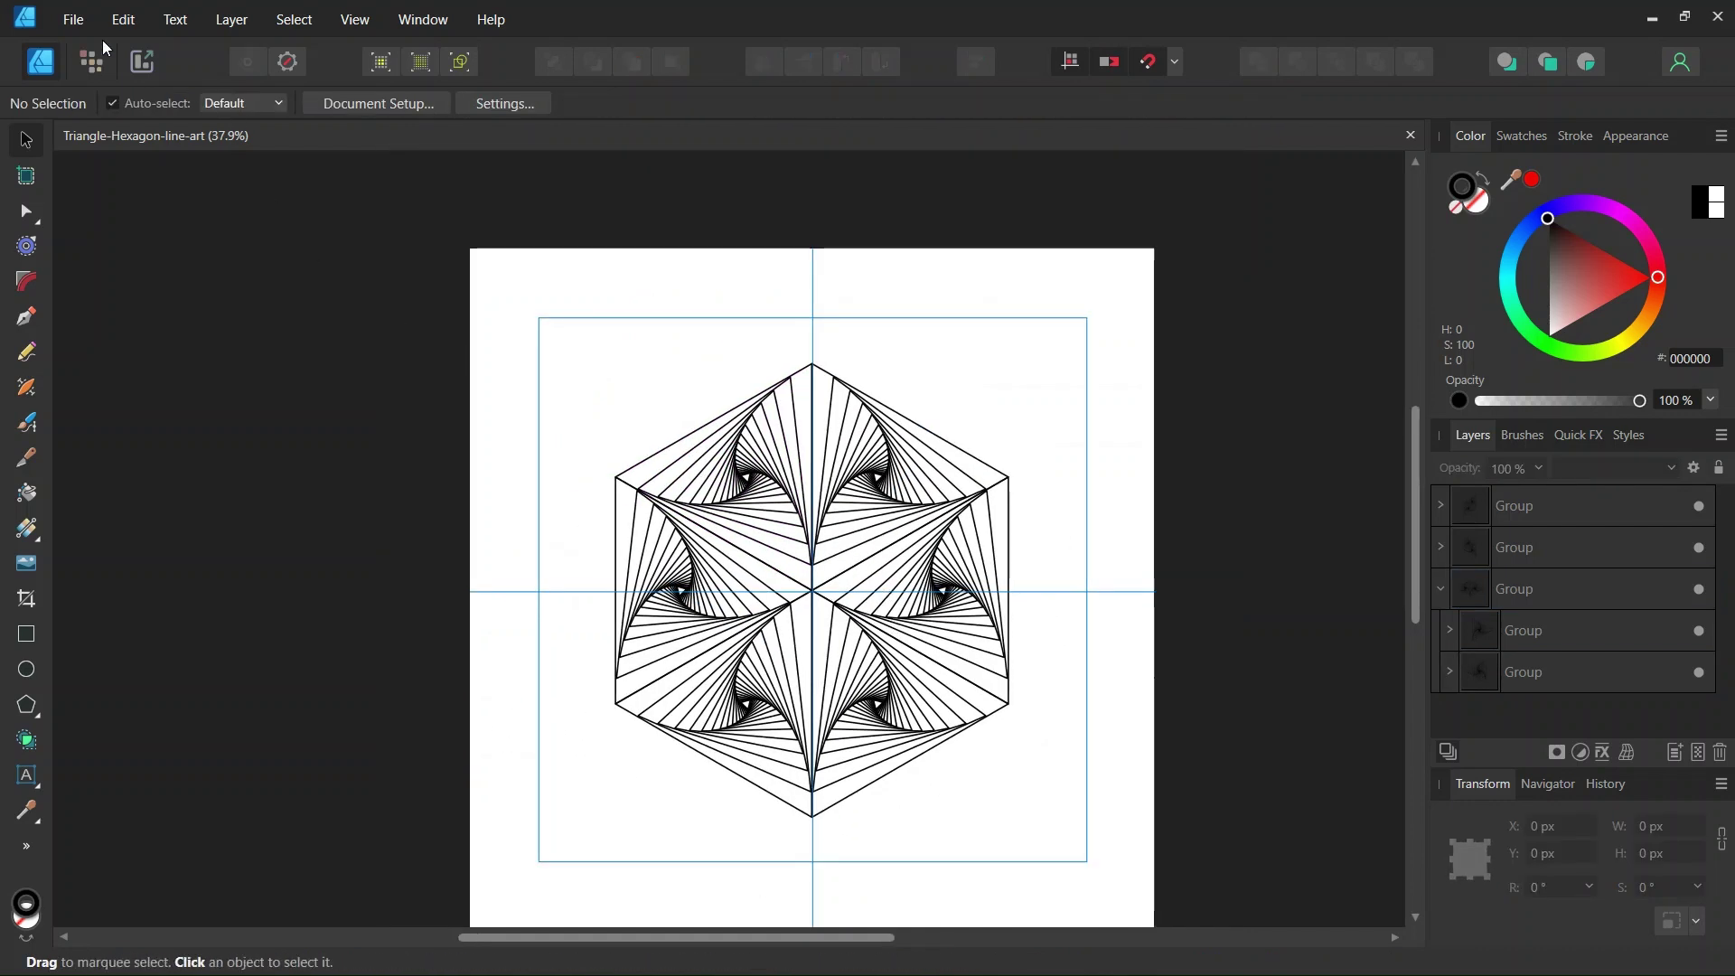
Step: Start a new document in pixels with page width 2000 px and height 2000 px
key(alt+f)
key(Escape)
key(ctrl+n)
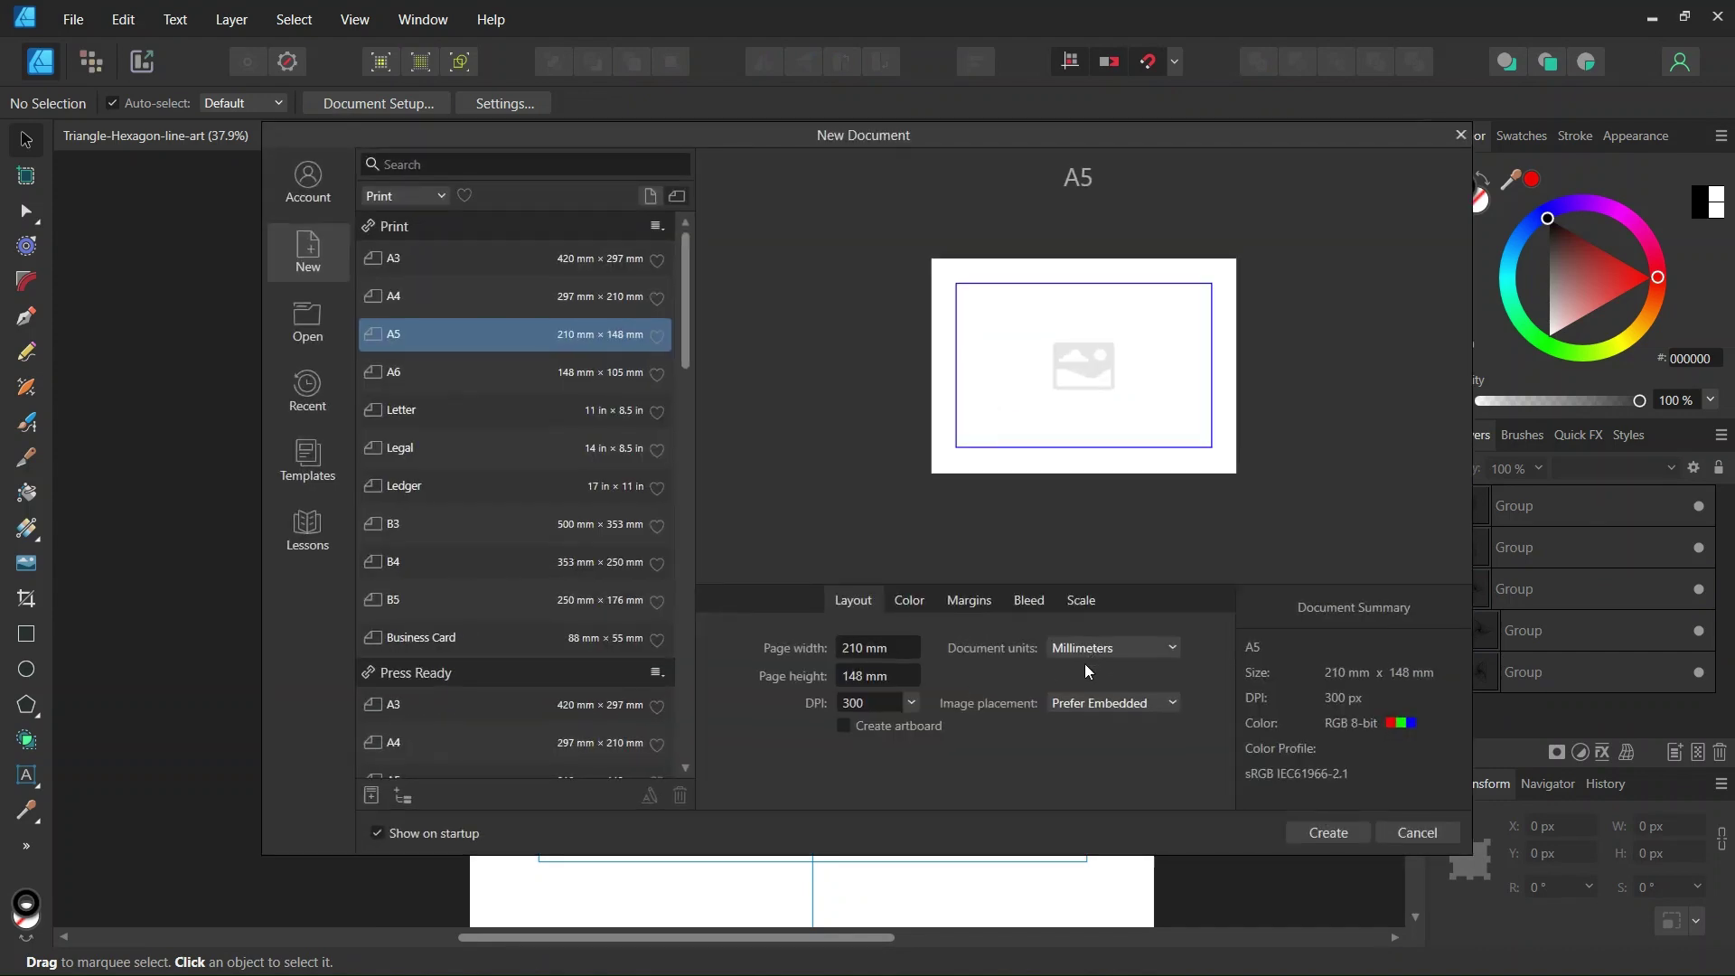
click(871, 648)
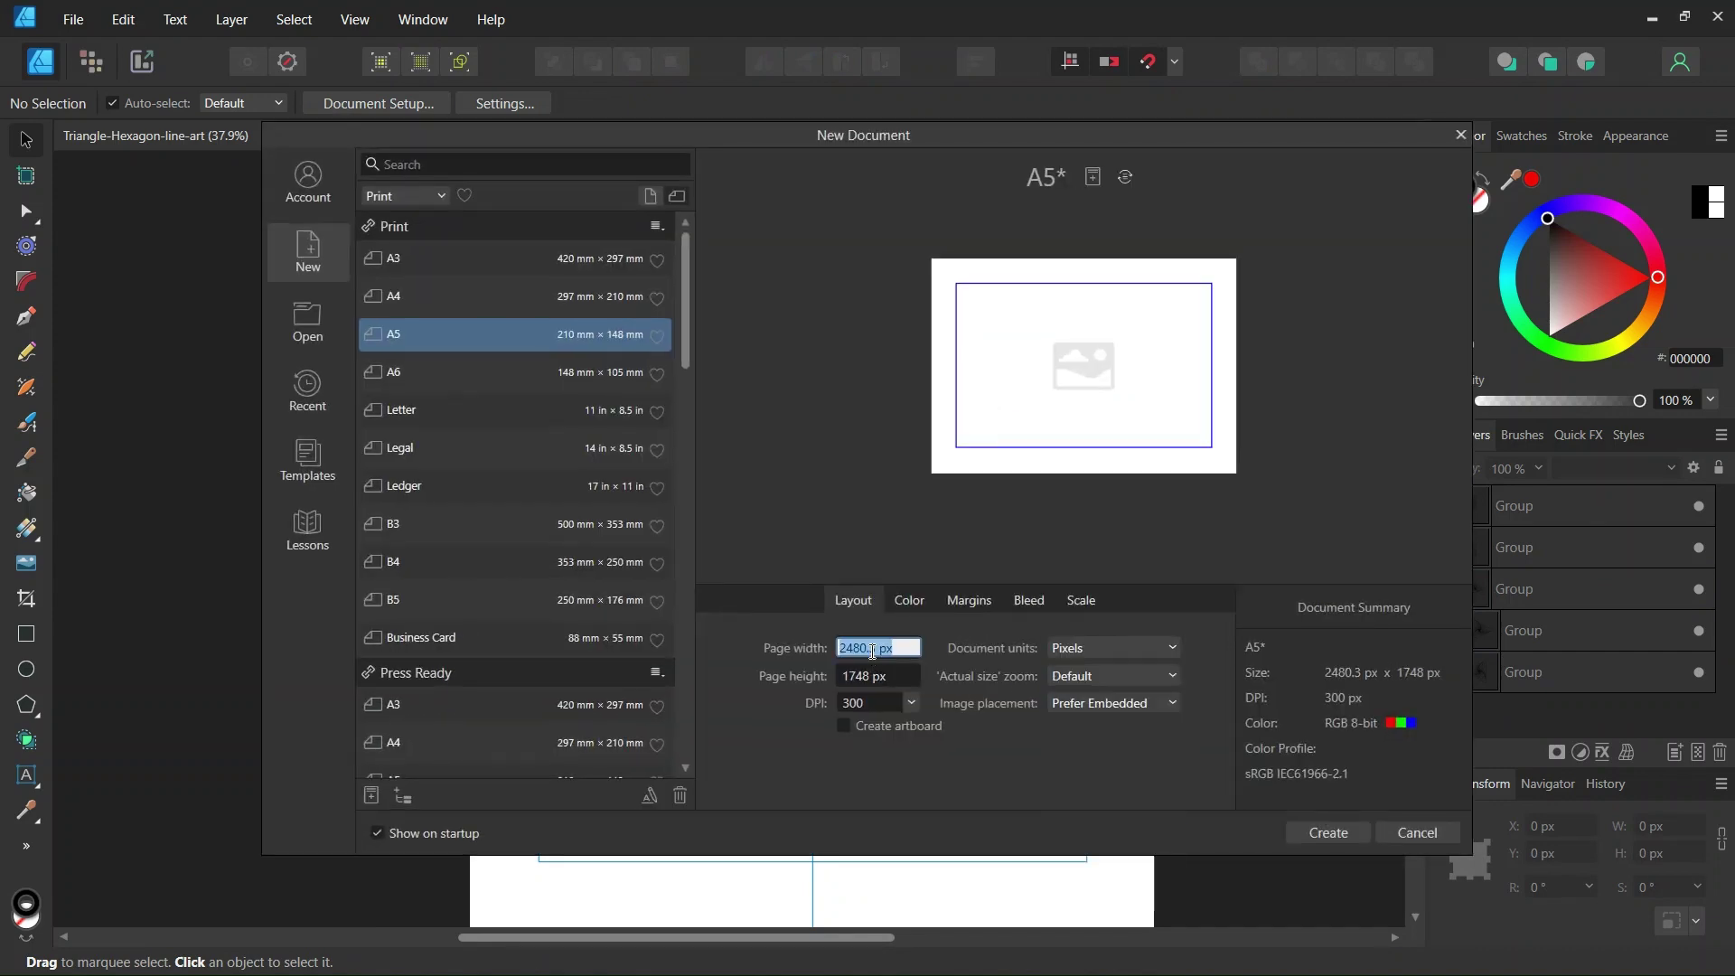
text(2000)
click(883, 671)
text(2)
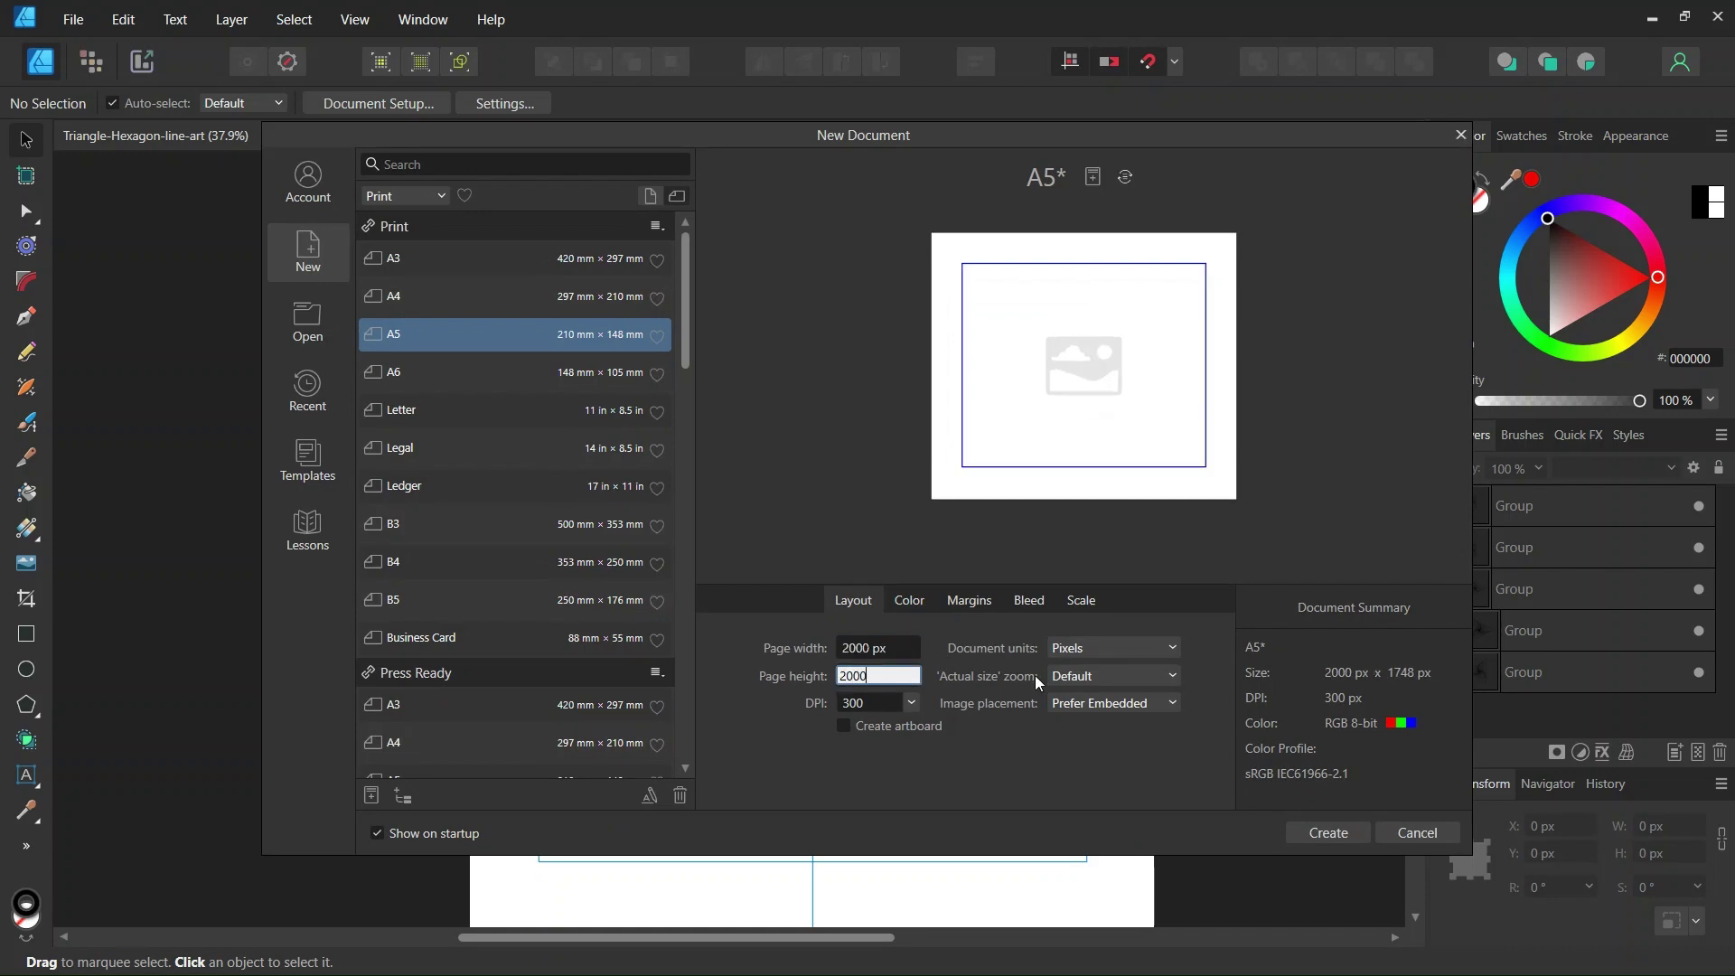
Step: Create the 2000 × 2000 px document and check the snapping options
click(1310, 830)
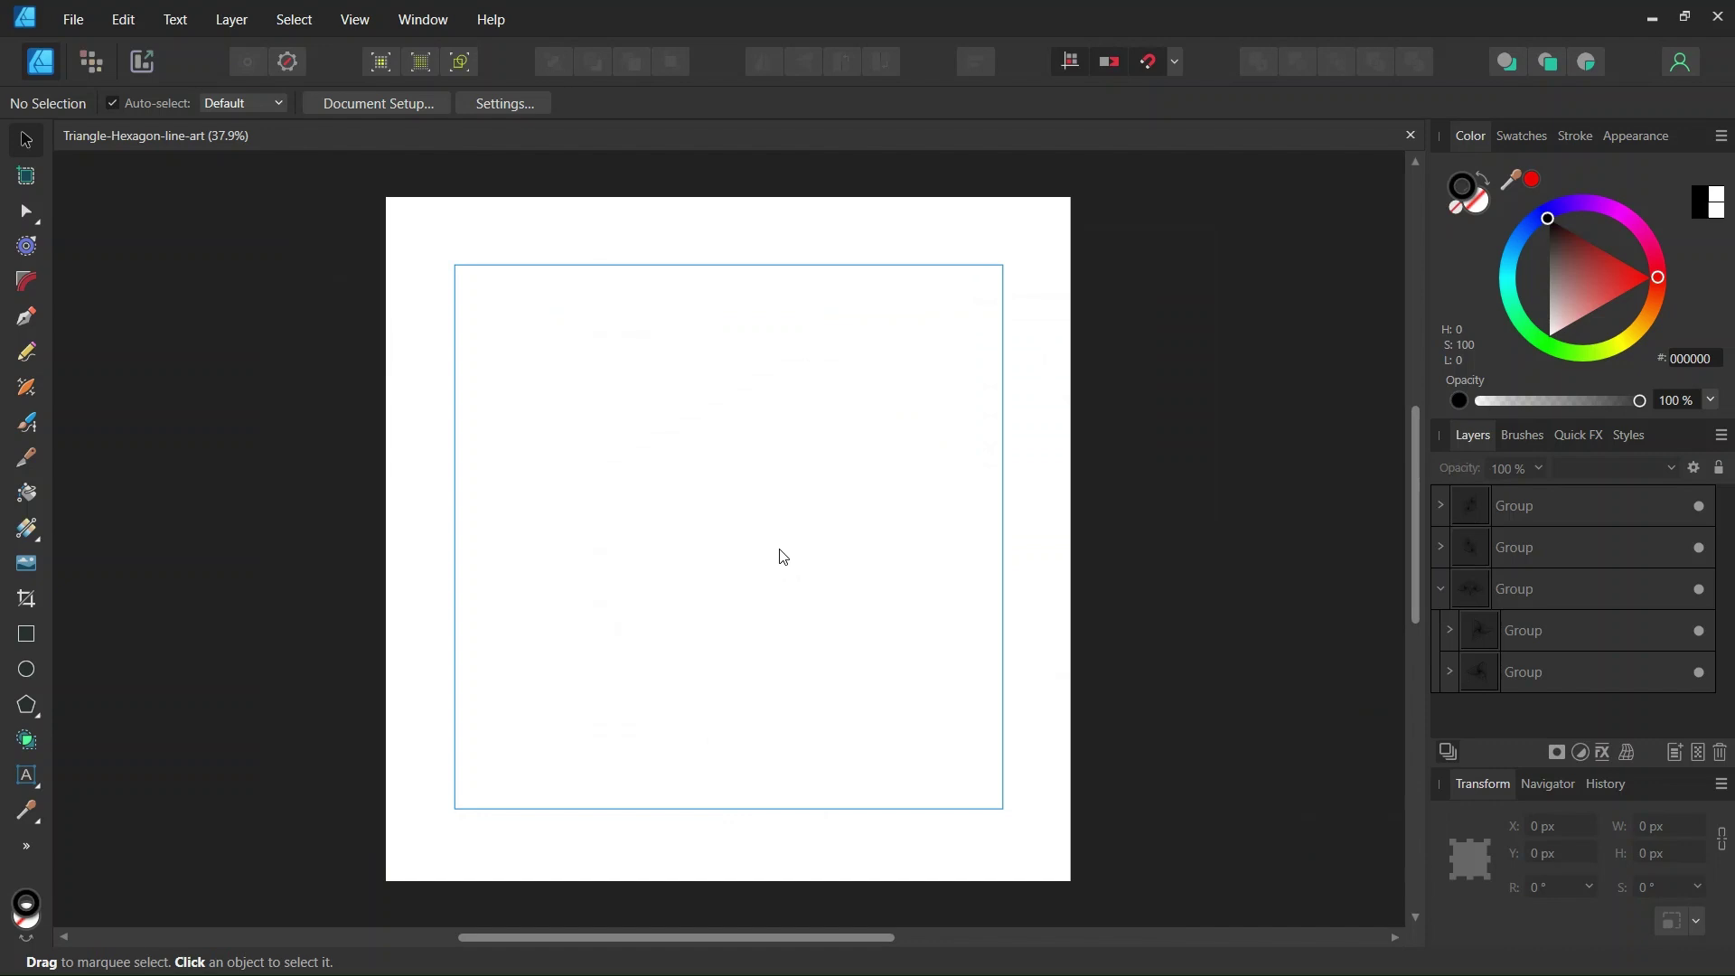
click(1176, 62)
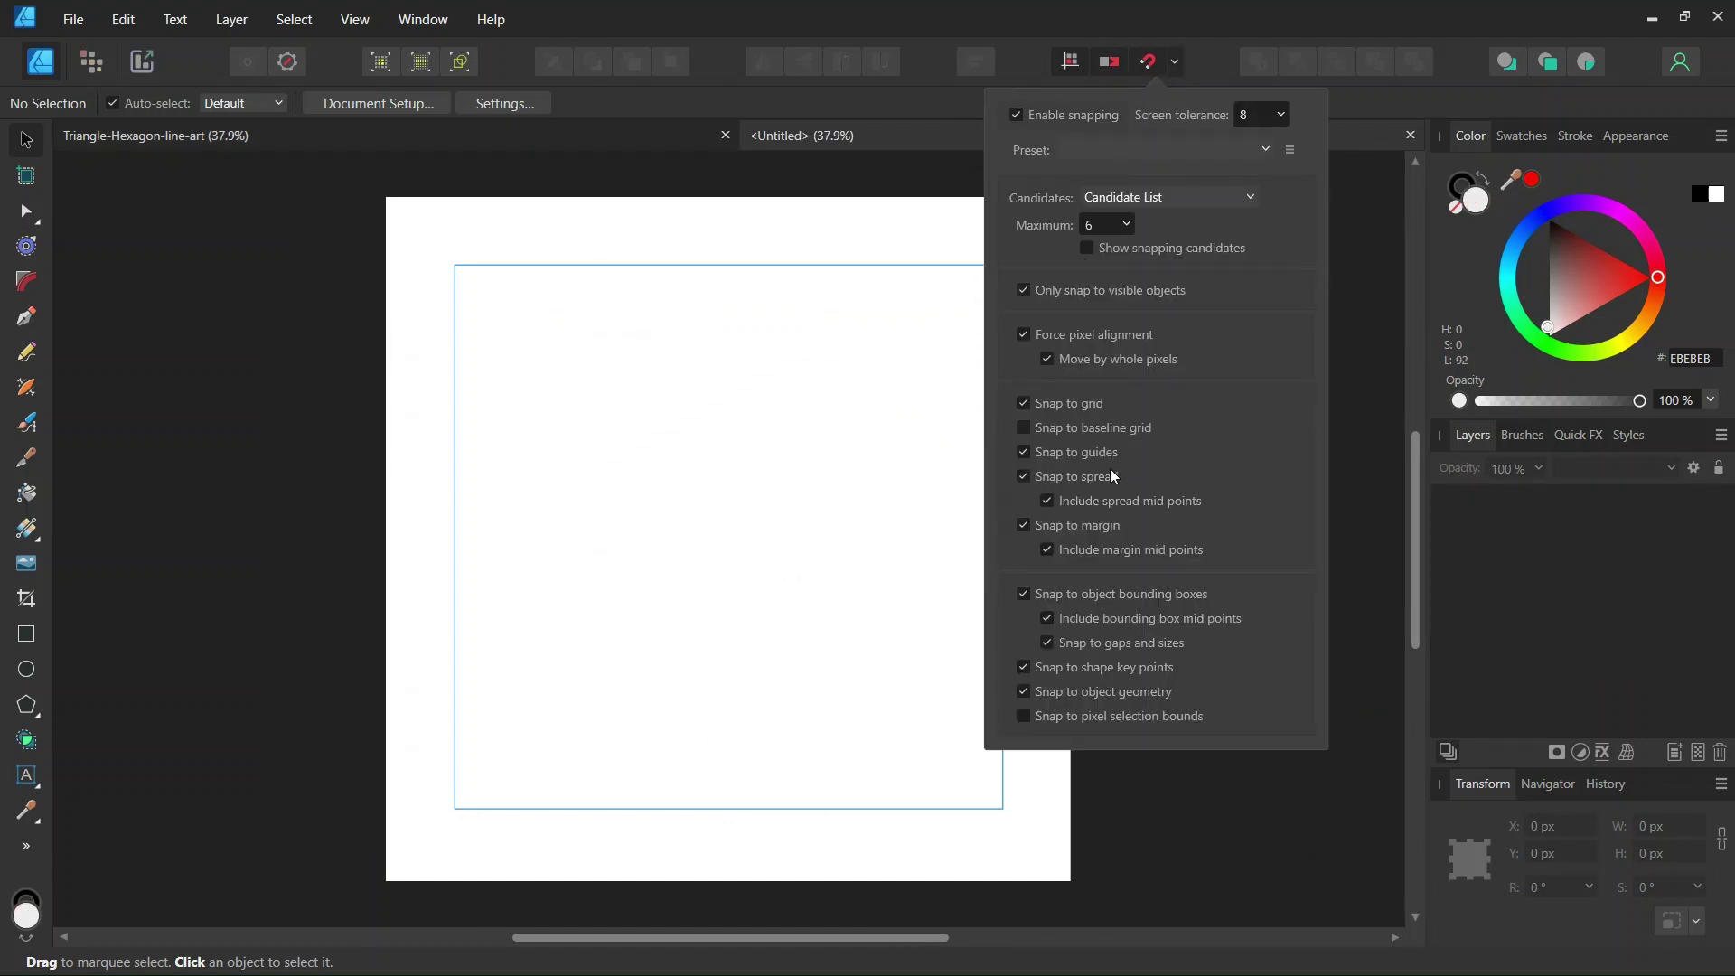
click(777, 599)
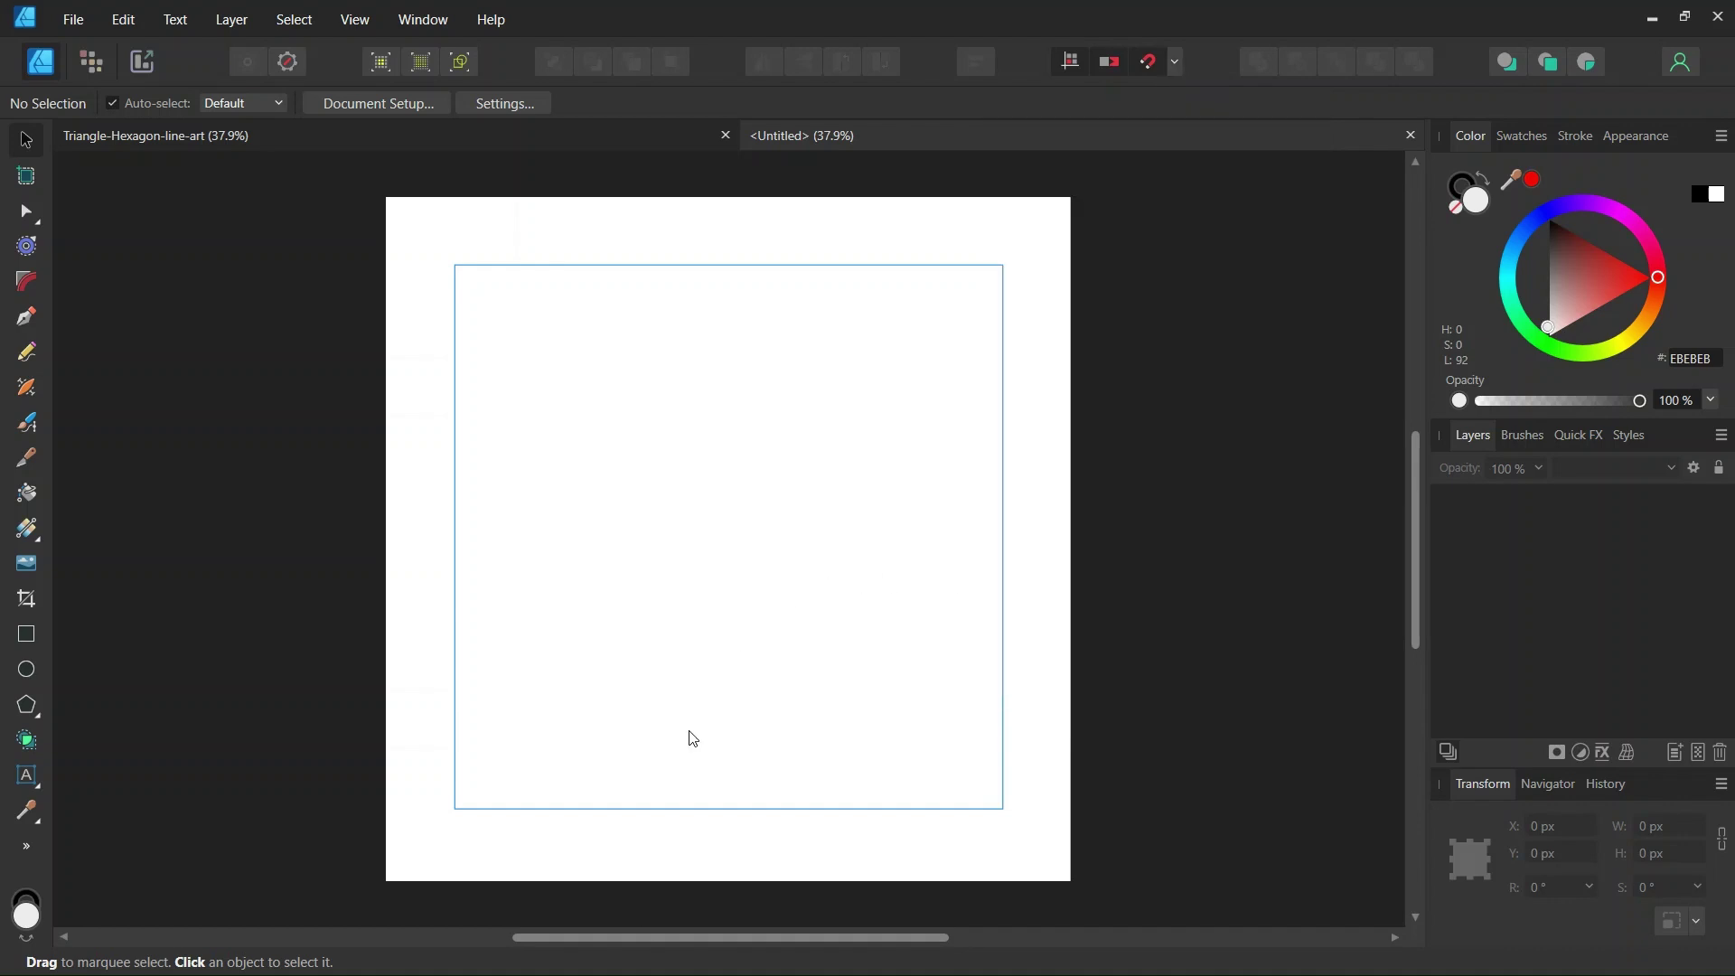
drag(636, 941, 620, 948)
Step: Add a horizontal and a vertical guide at 1000 px through View > Guides
click(354, 19)
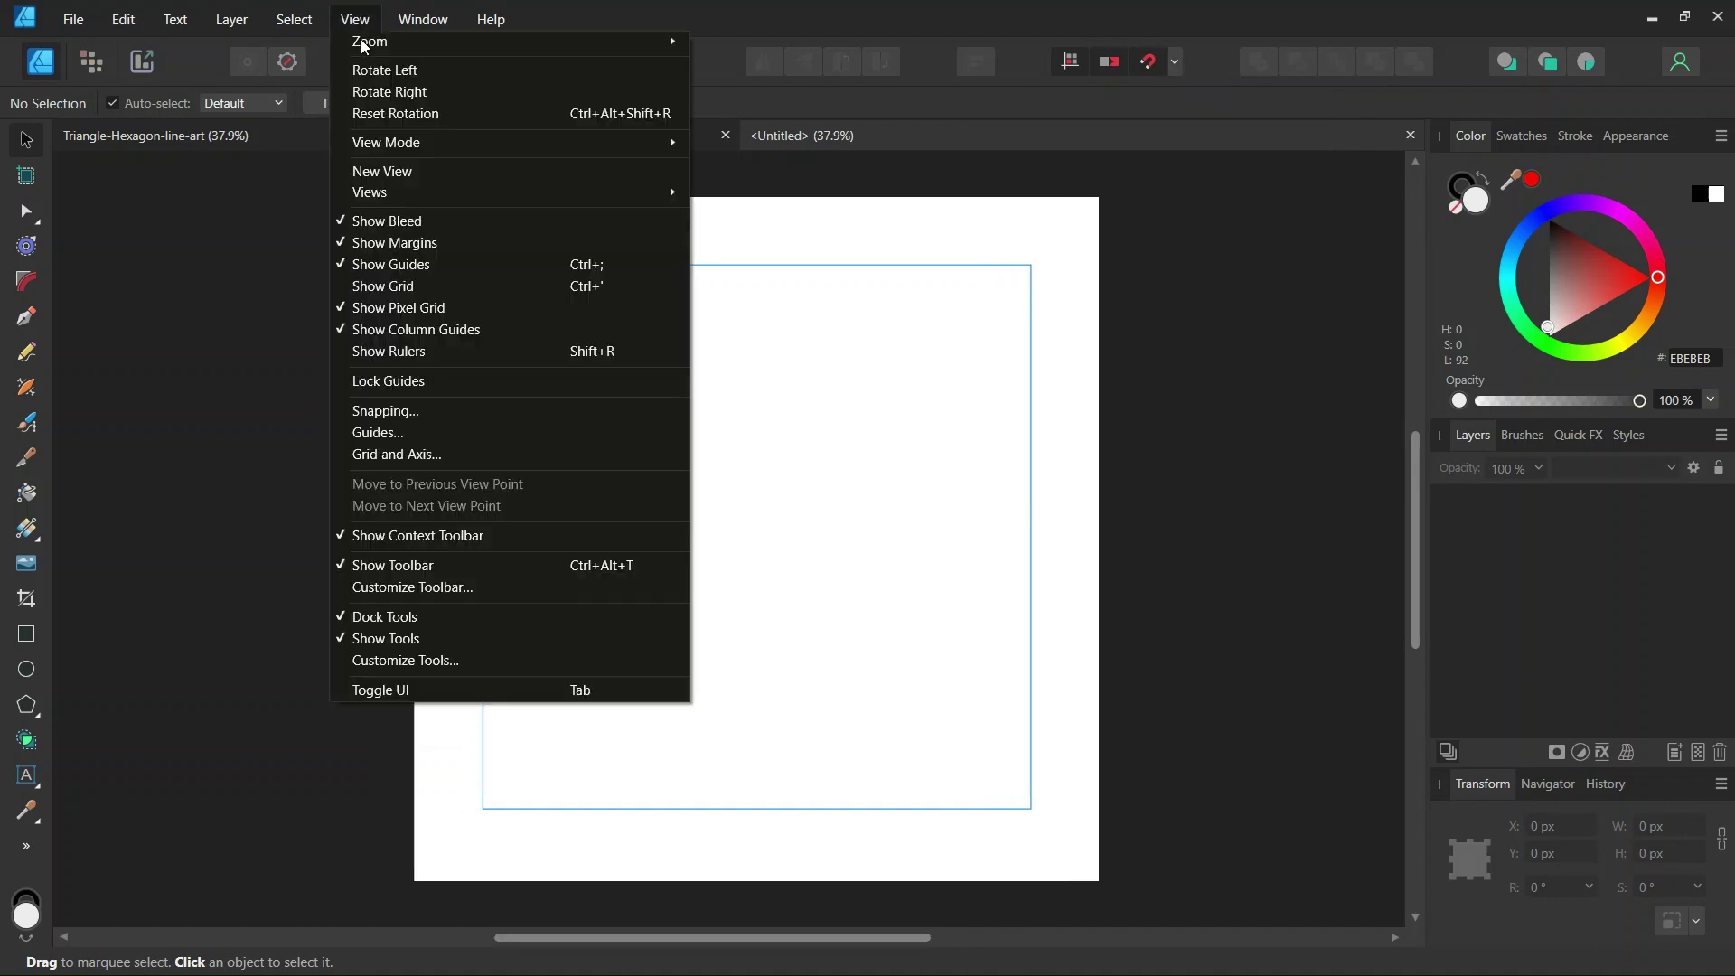
click(433, 435)
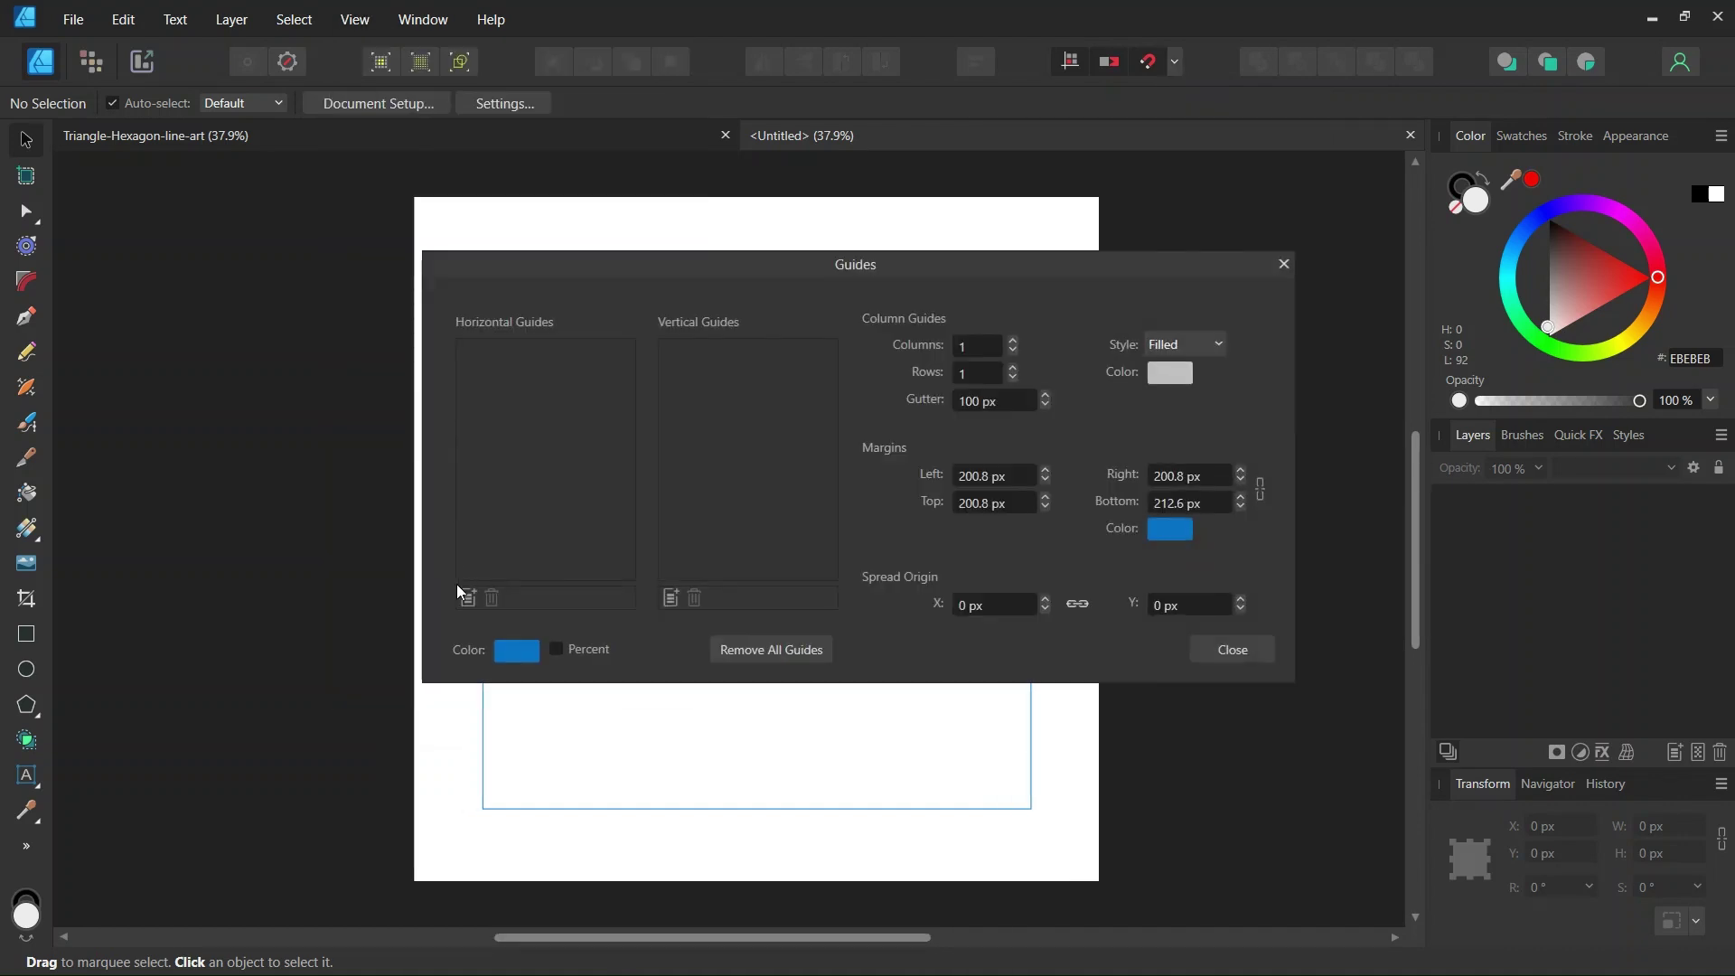
click(468, 597)
click(670, 597)
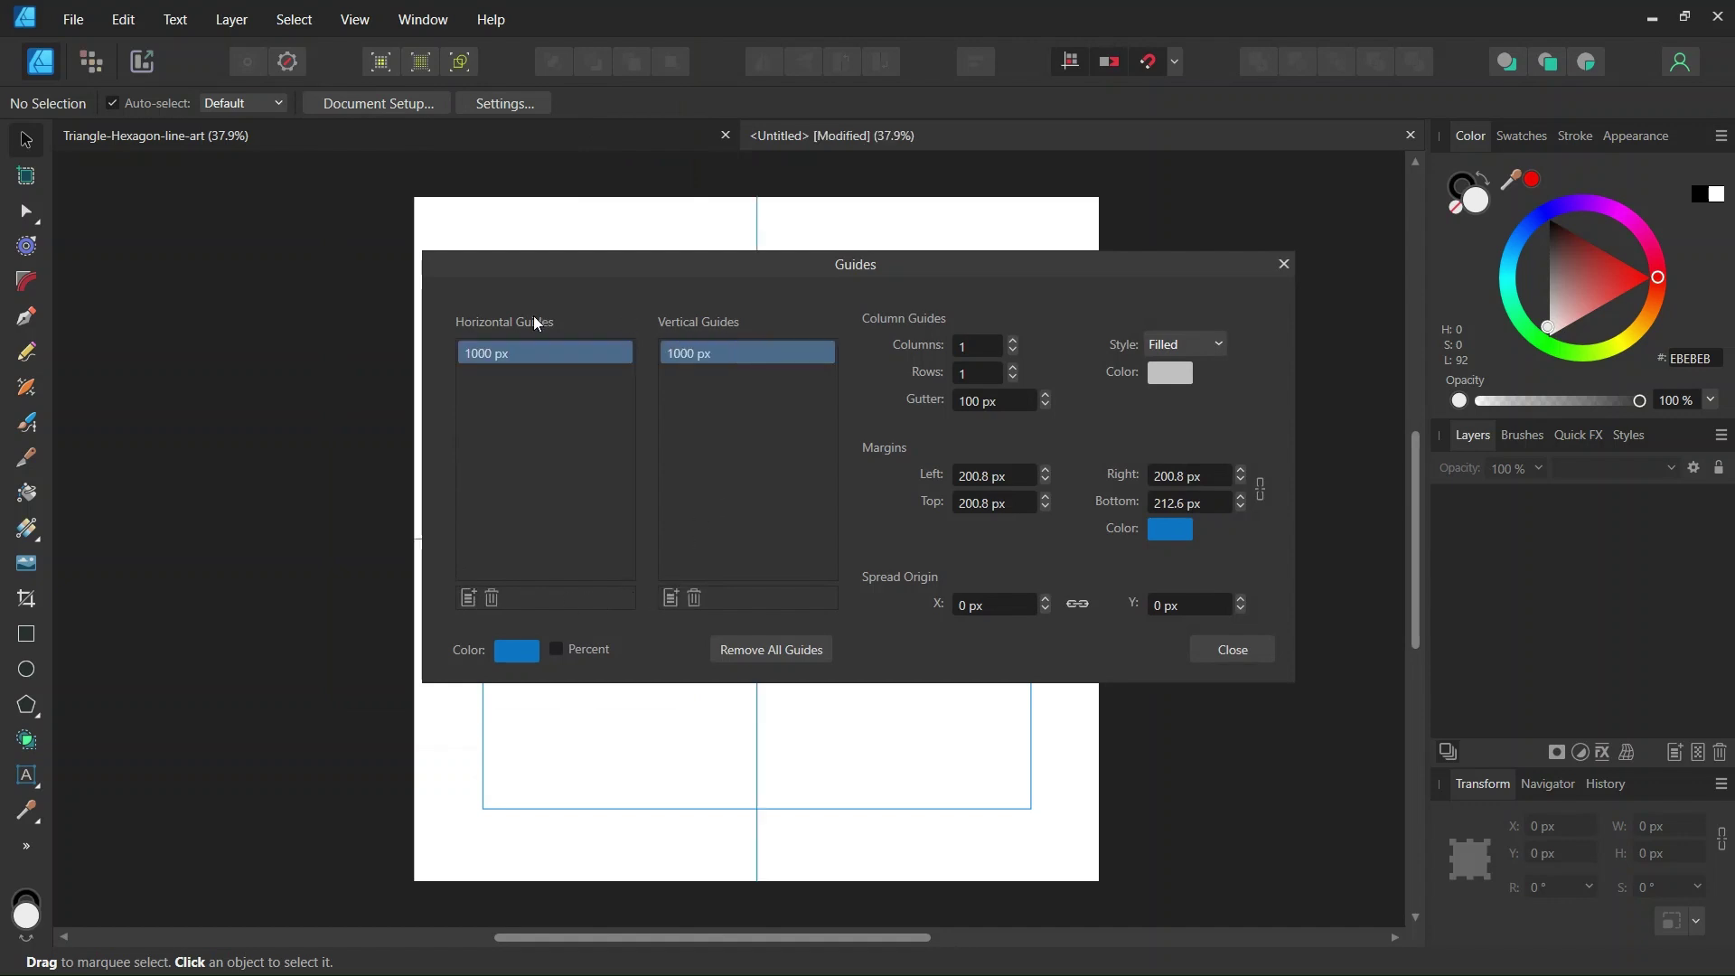
click(1234, 652)
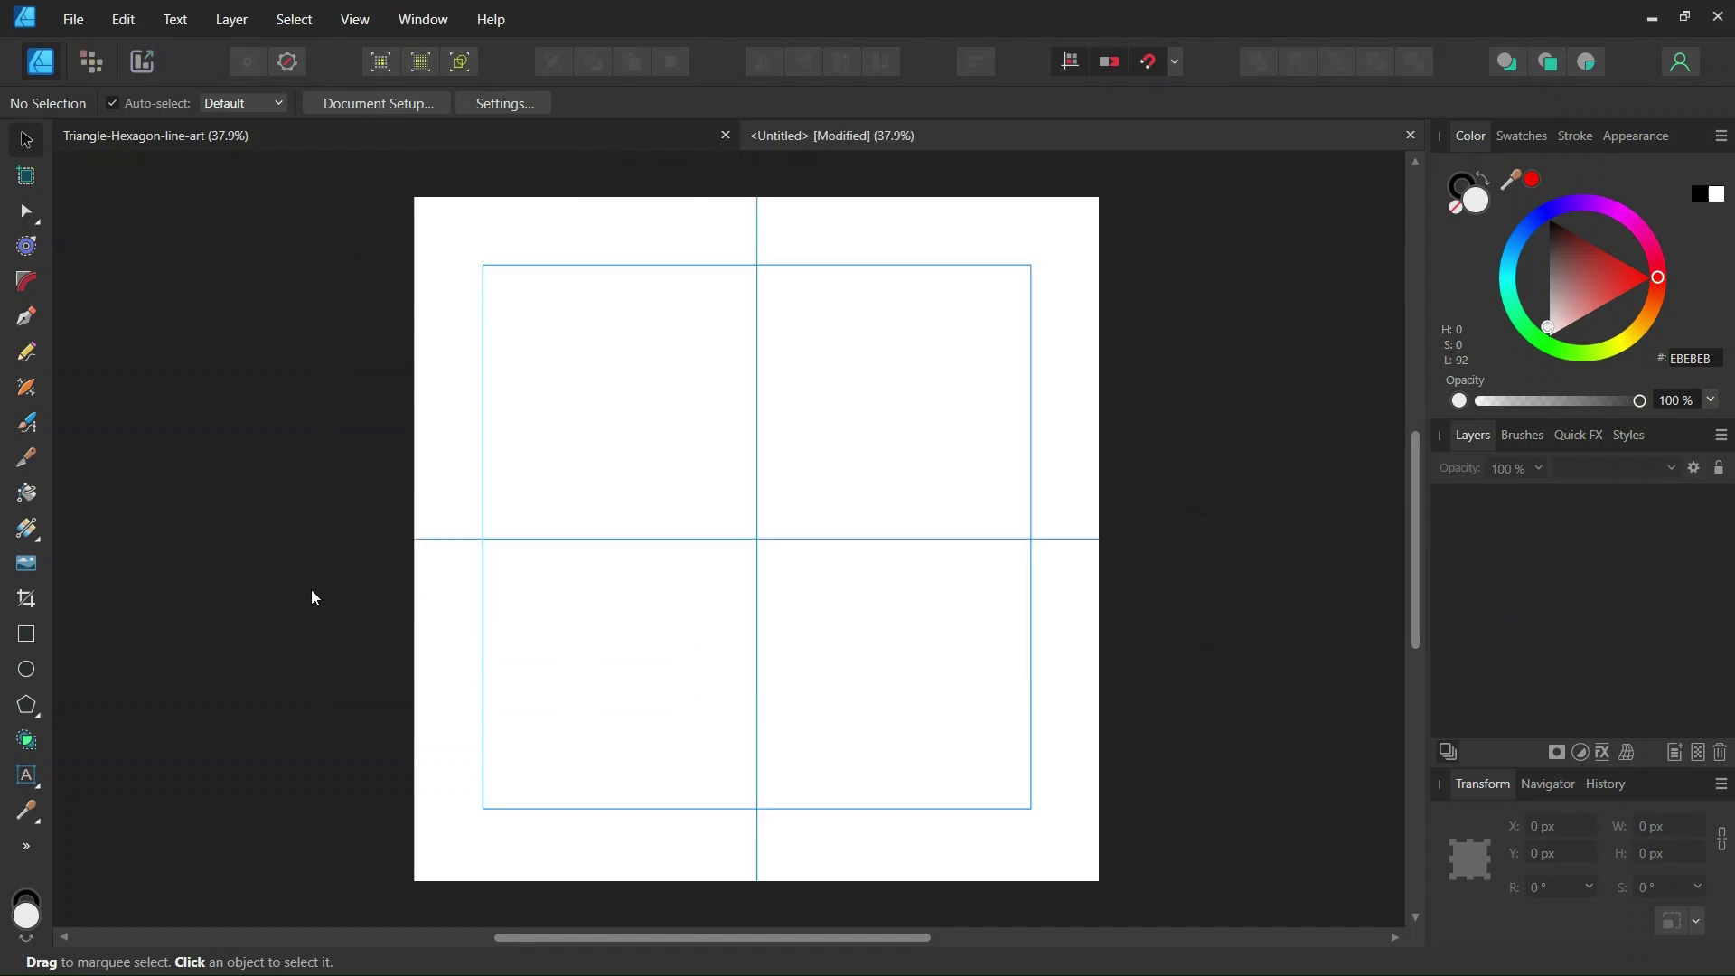
Step: Set the Polygon Tool to 3 sides with no fill and a 1 pt stroke
click(24, 704)
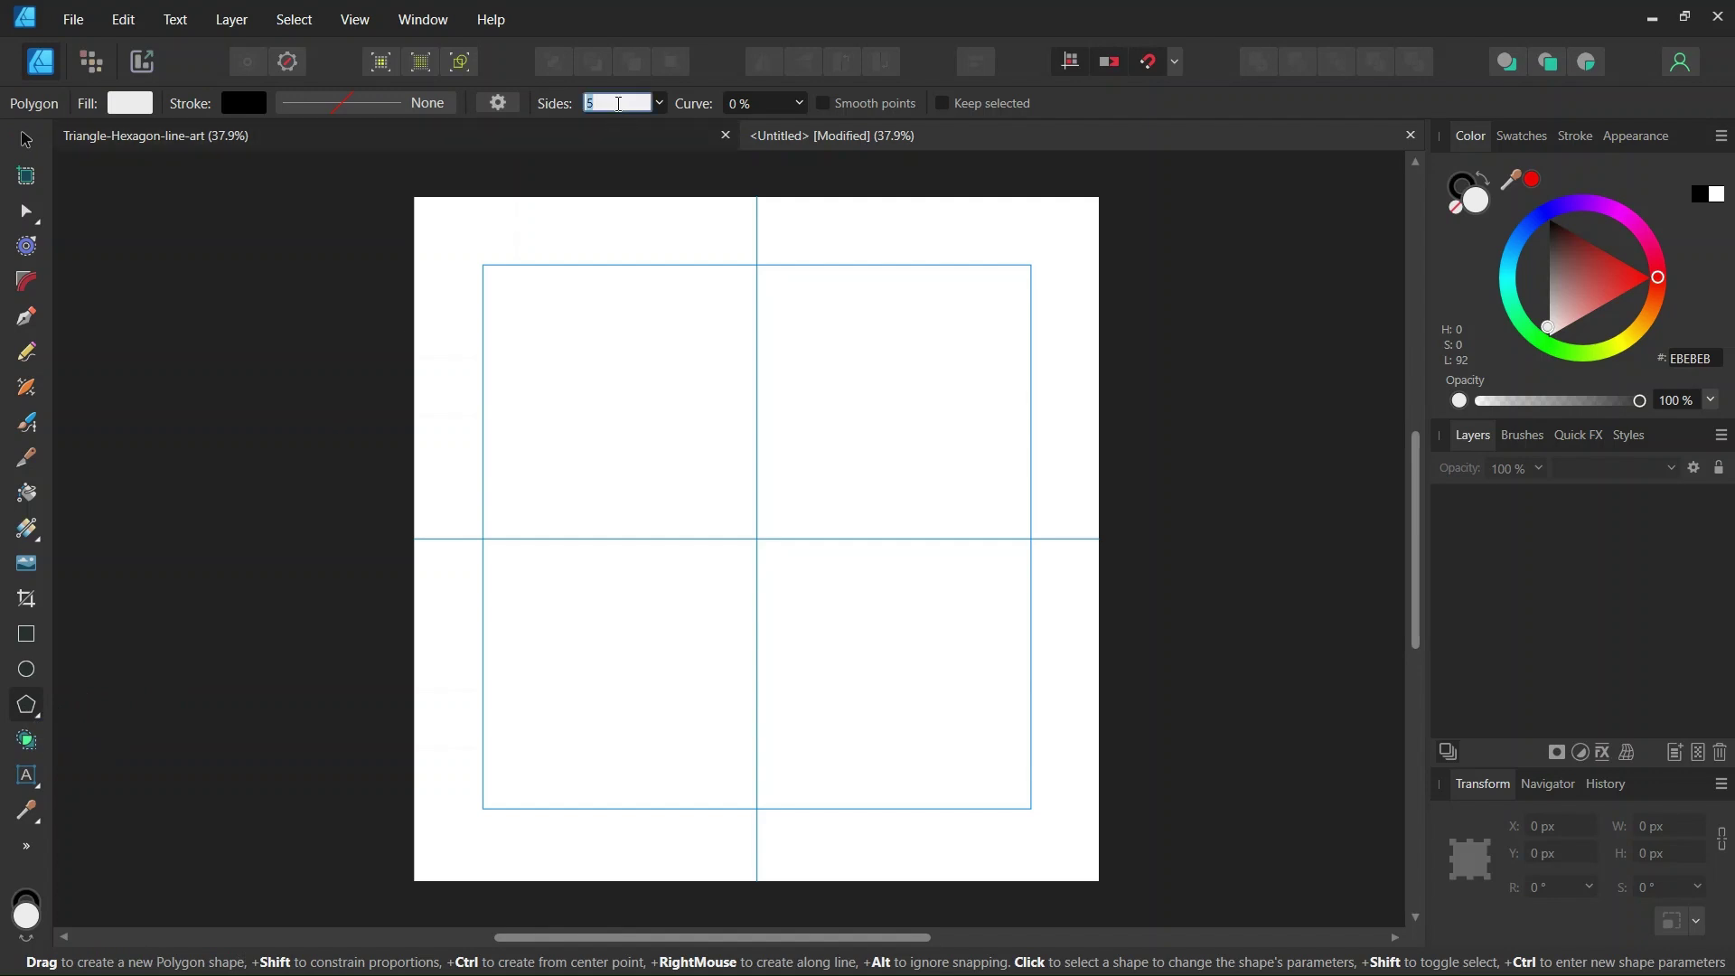
text(3)
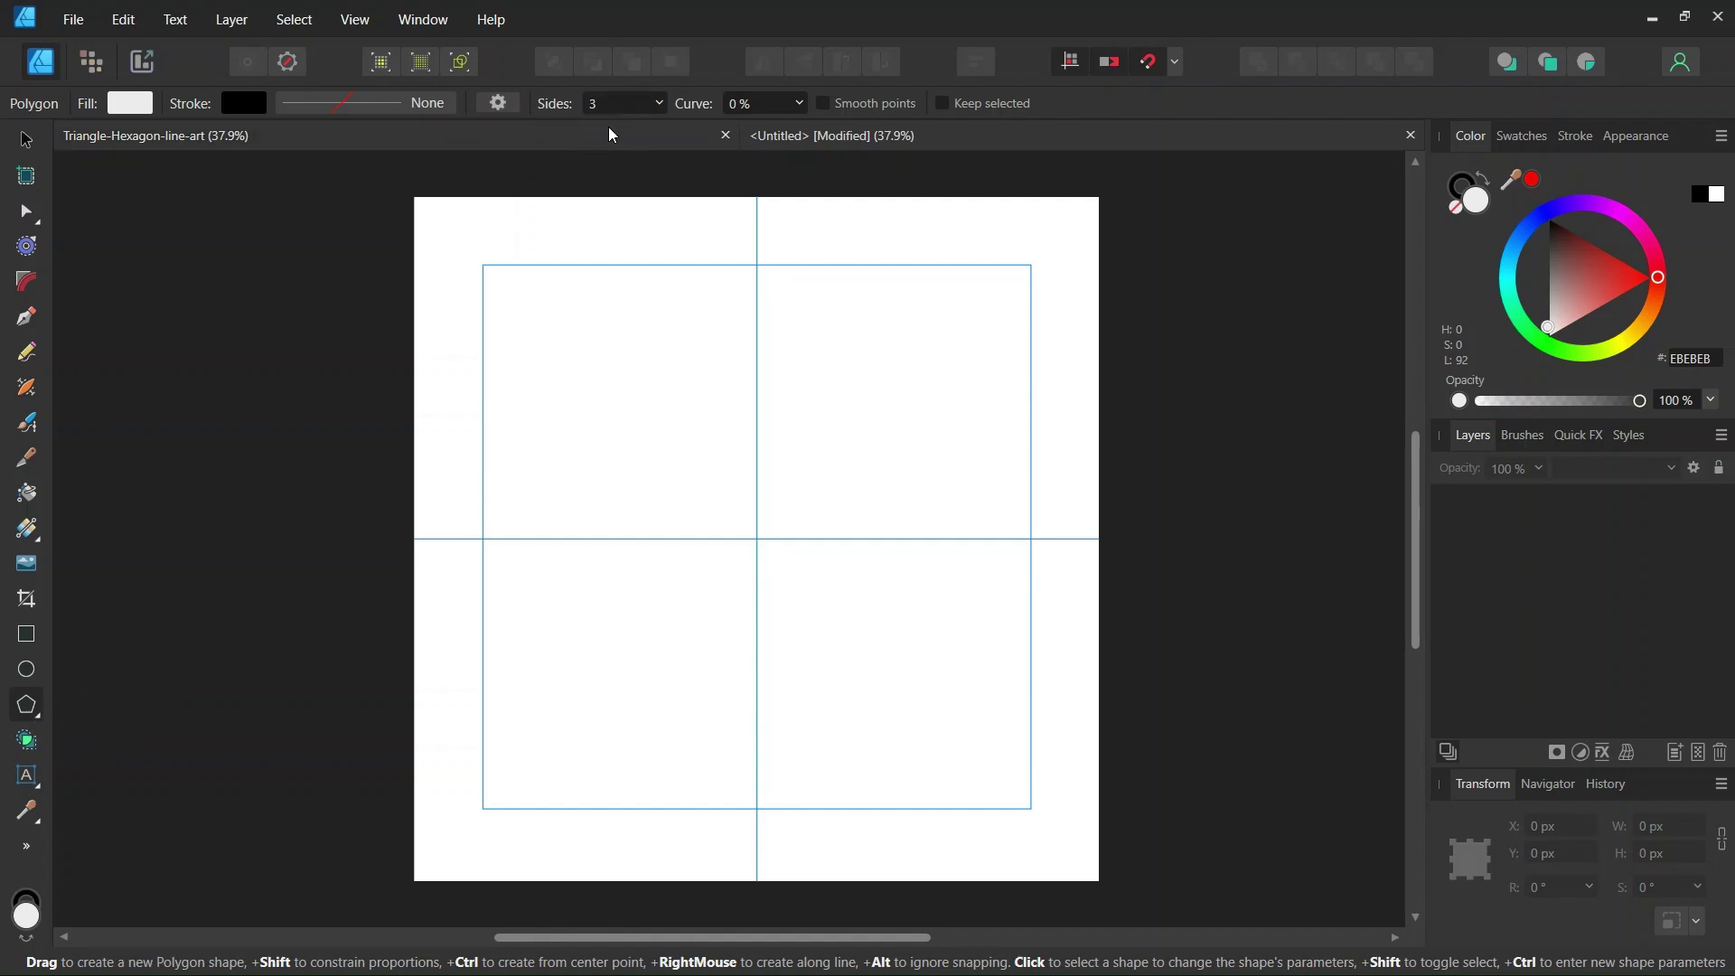
click(130, 102)
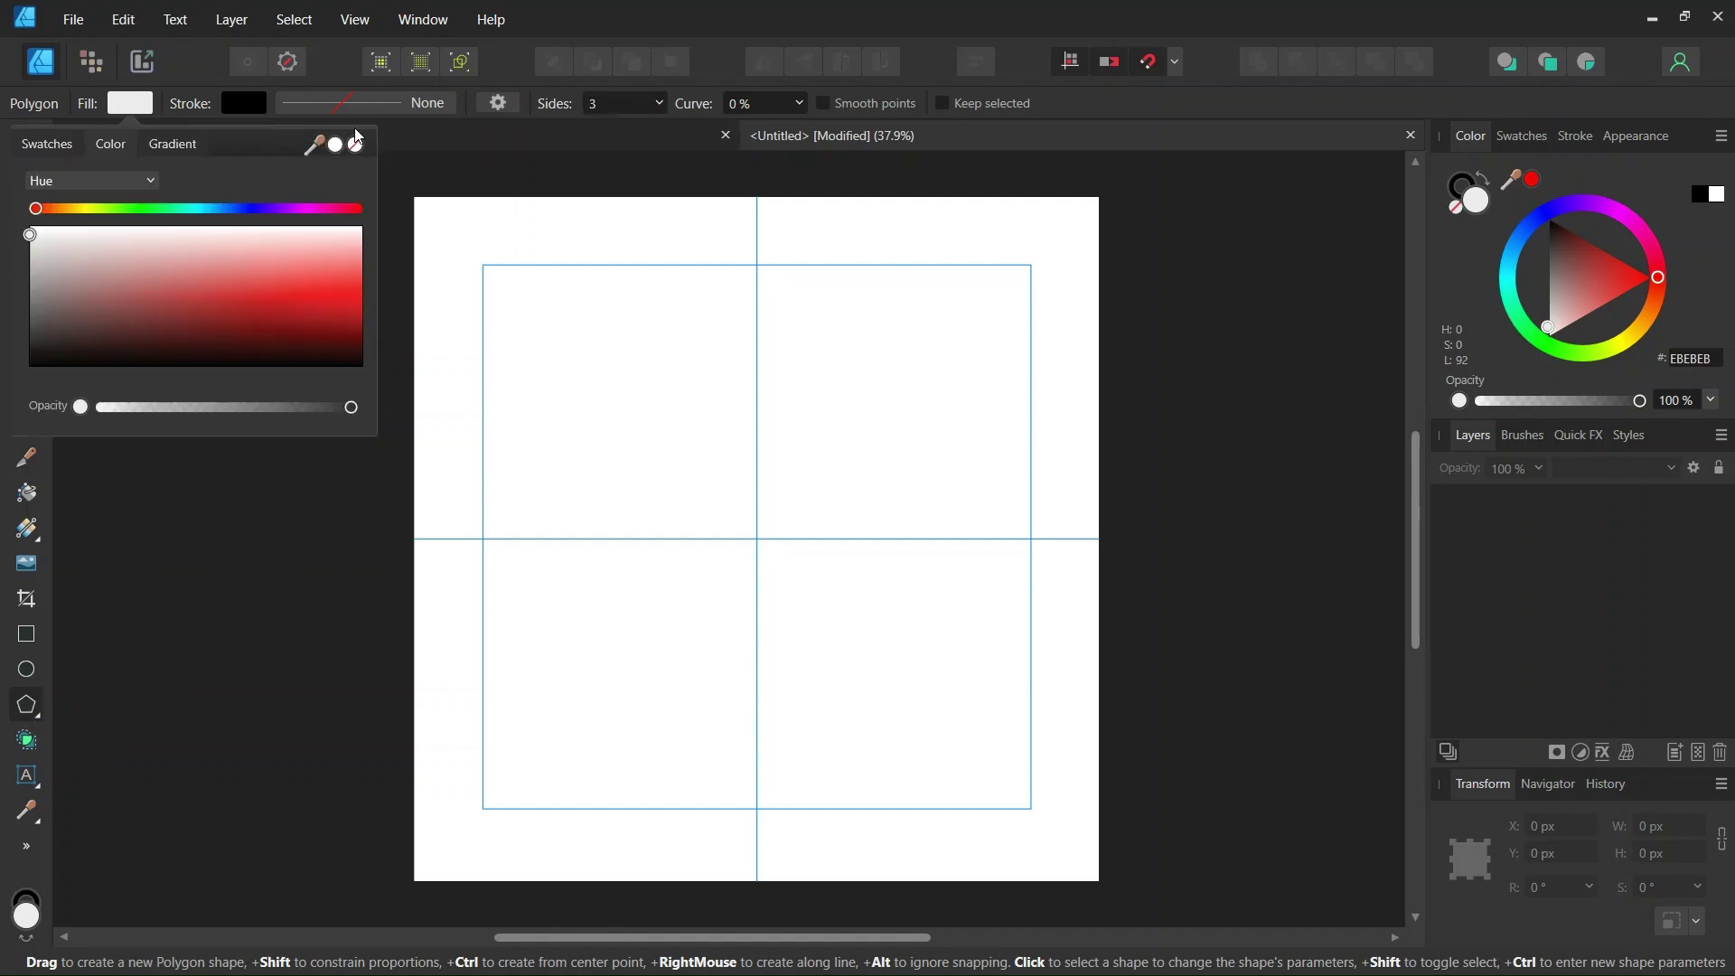
click(355, 144)
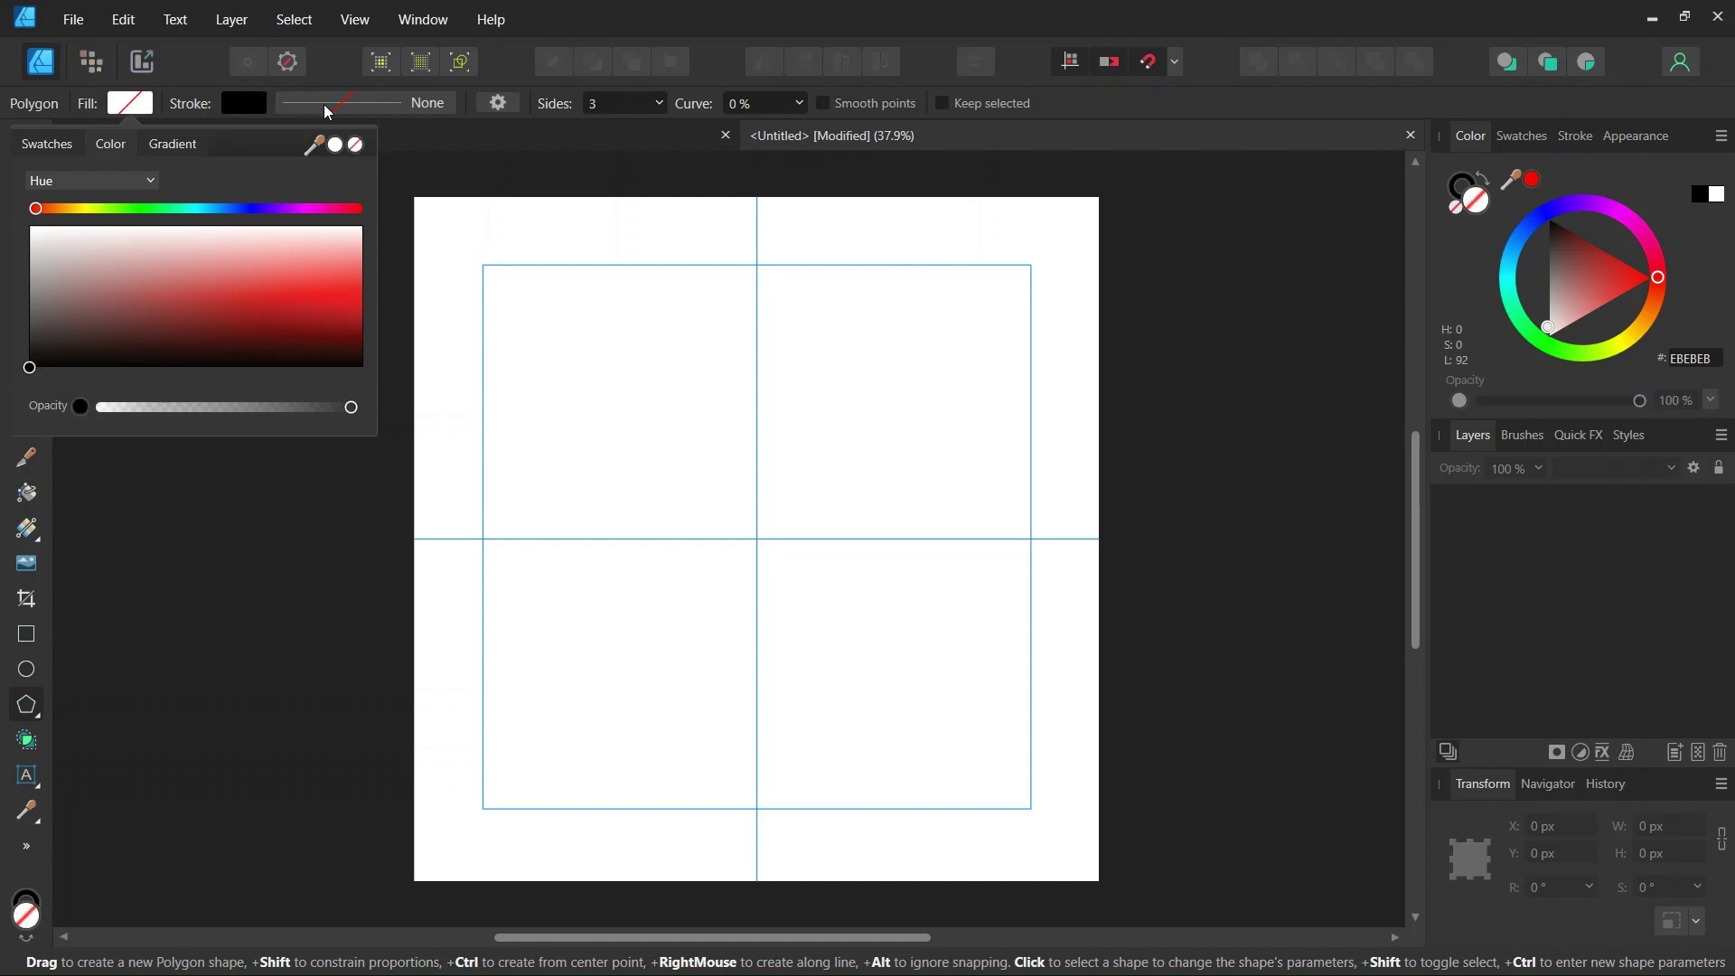
click(370, 99)
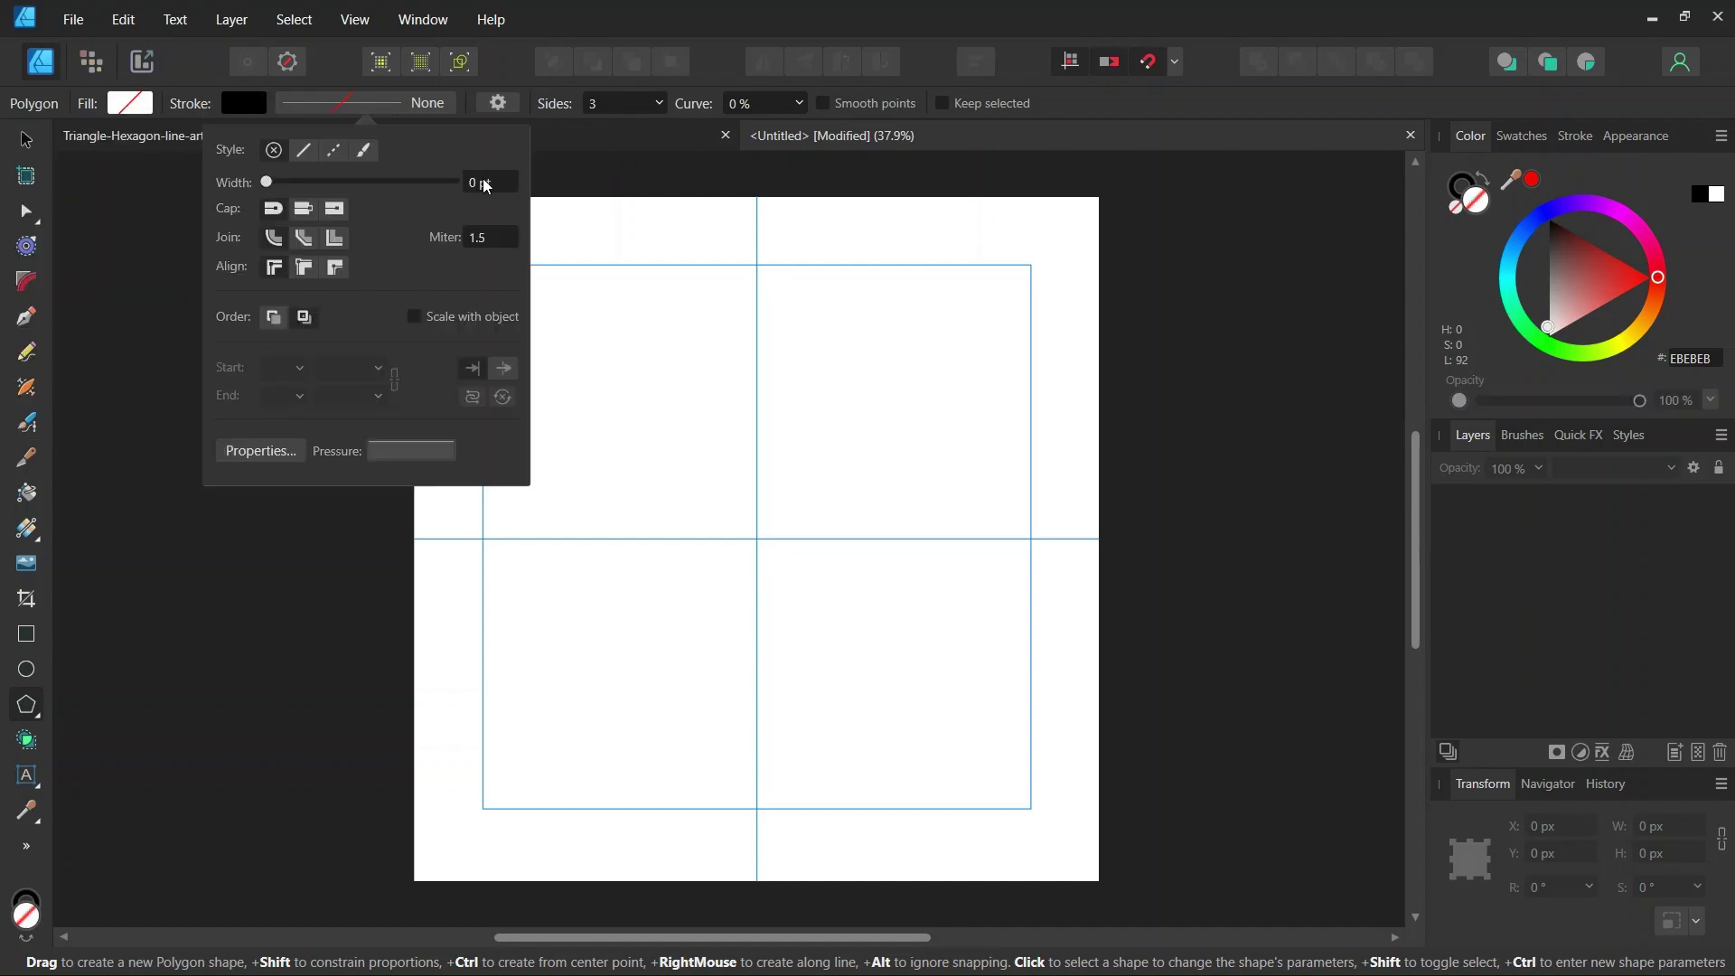
text(1)
key(Return)
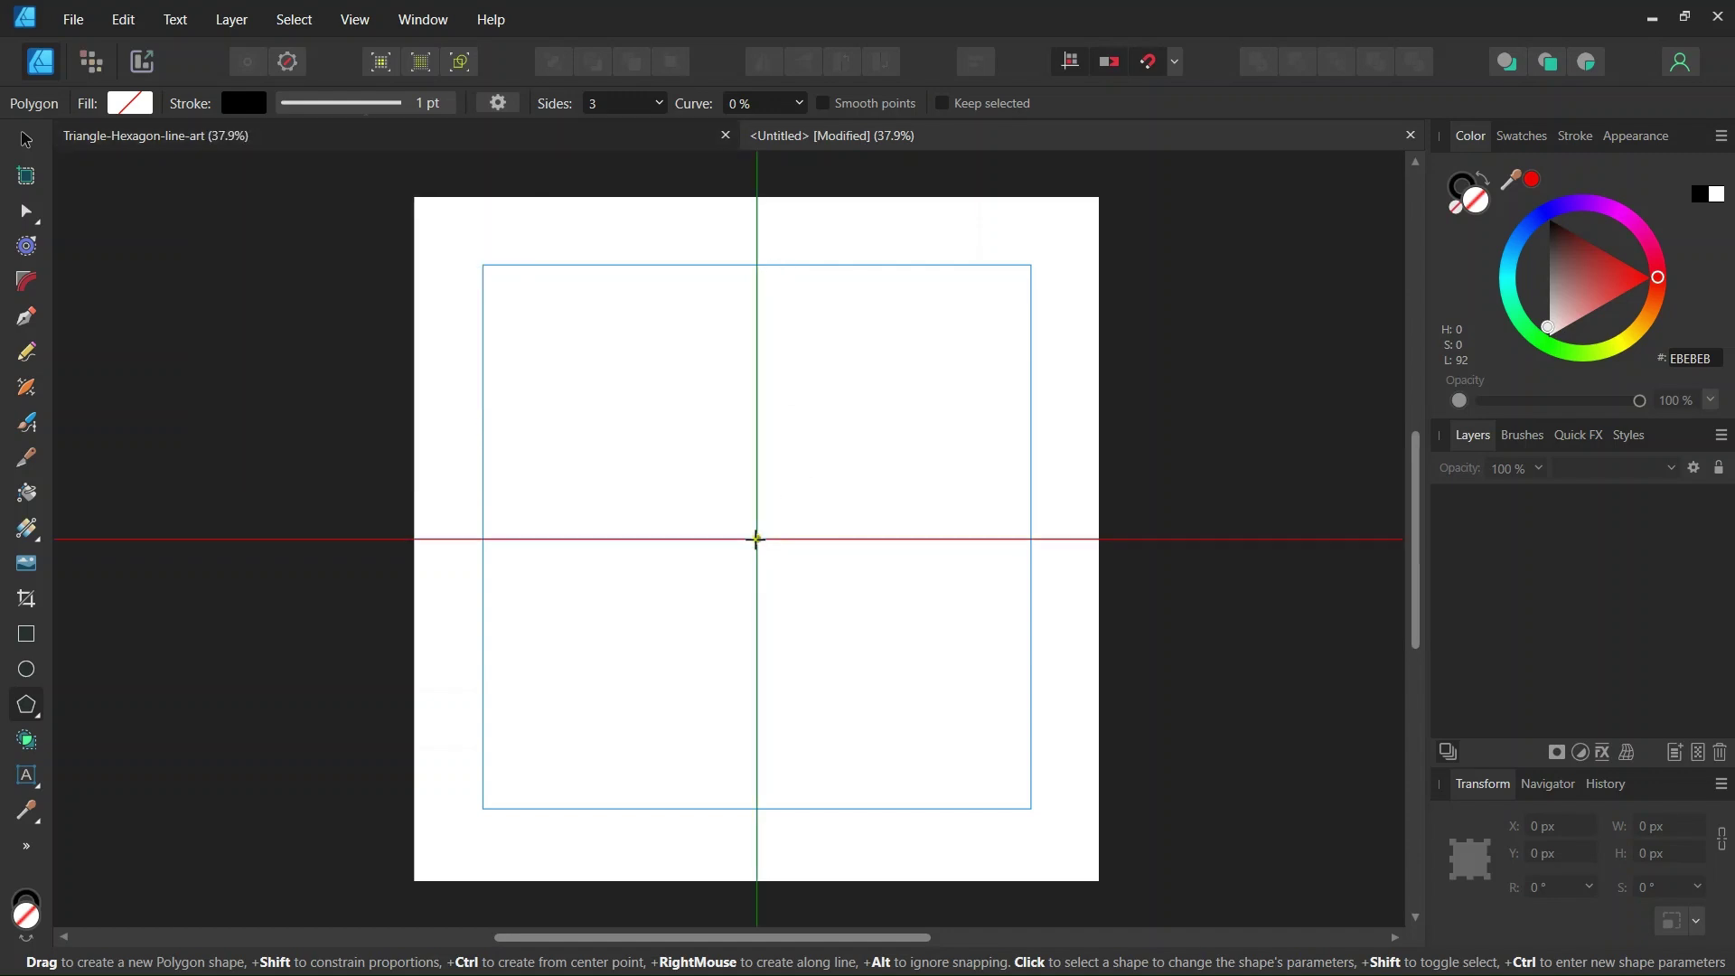
Step: Draw a 706 × 706 px triangle from the guide crossing, then select it and zoom in
drag(756, 539, 875, 632)
click(26, 140)
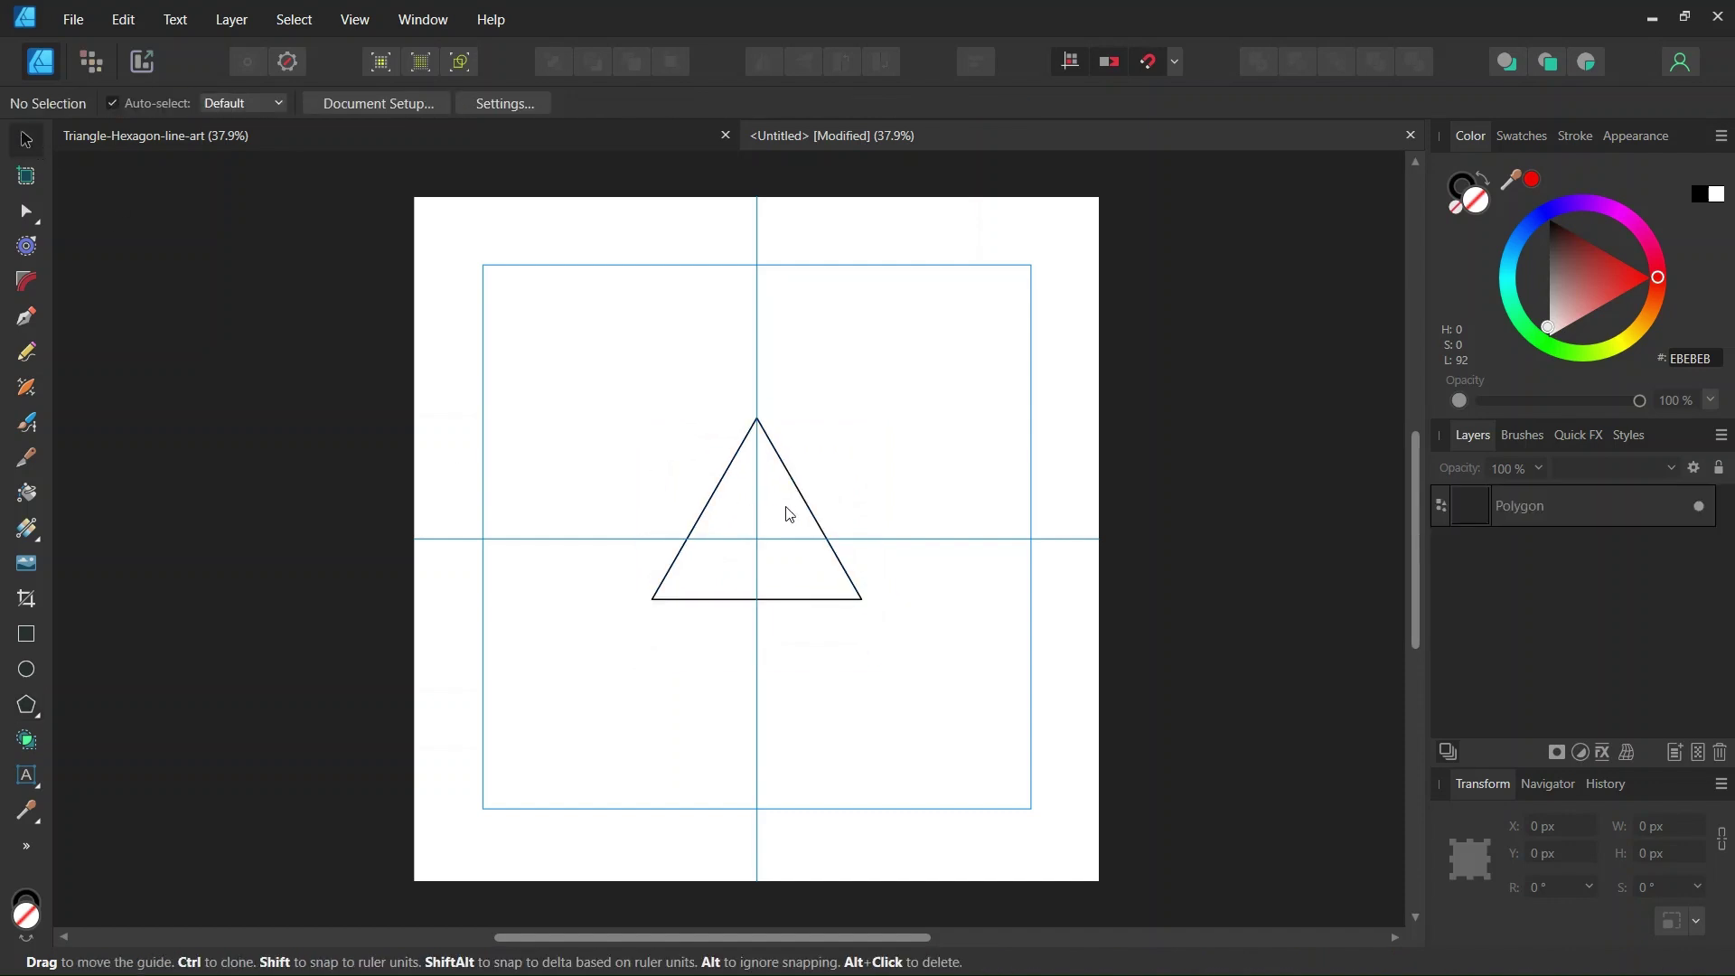
click(789, 539)
scroll(774, 527, up, 1)
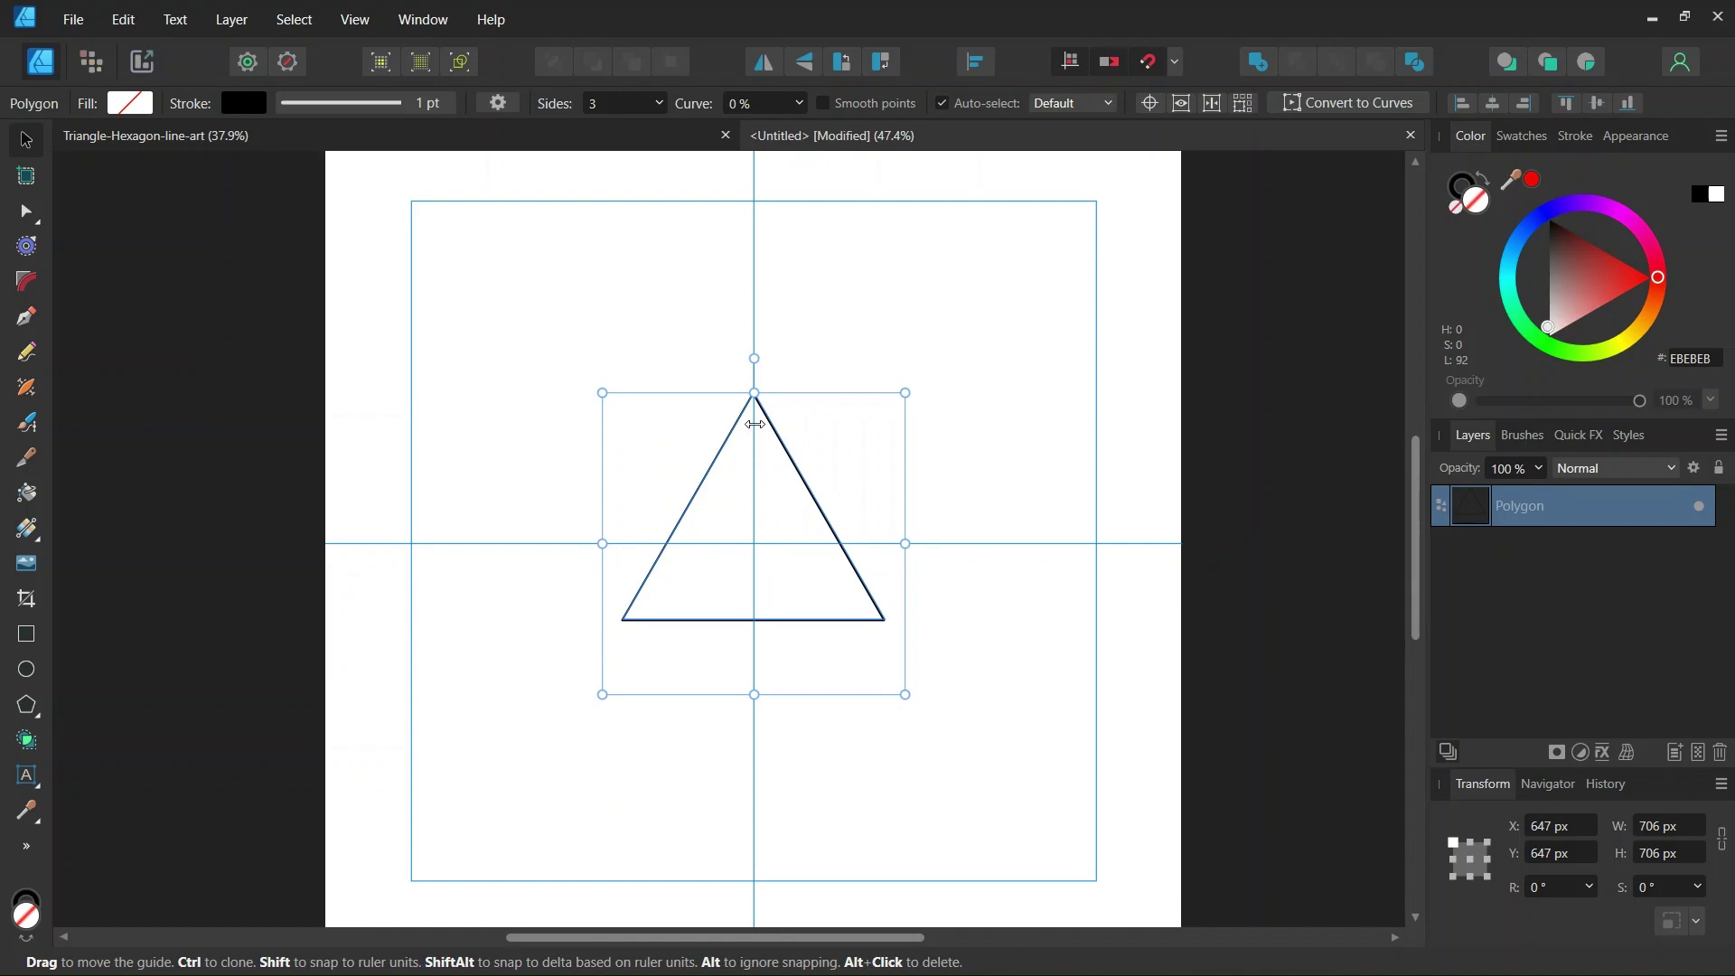
scroll(755, 424, up, 2)
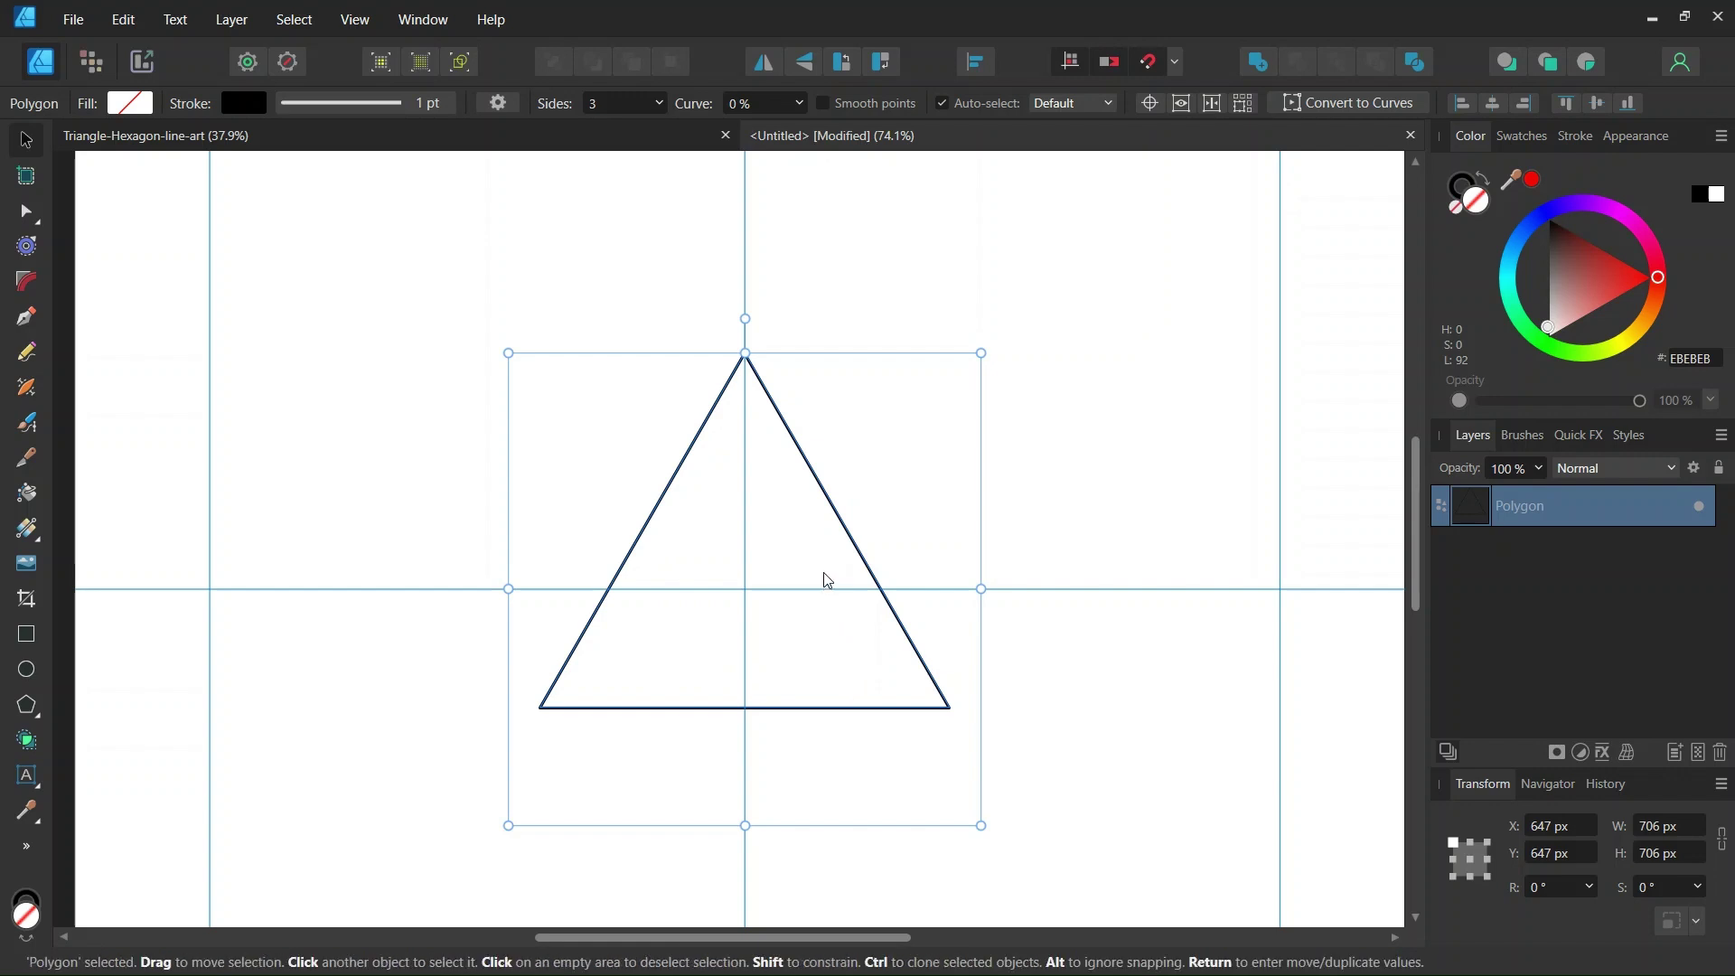
Step: Duplicate the triangle, scale the copy to 516.8 px and rotate it 12.4° so its corners touch the outer sides
key(ctrl+j)
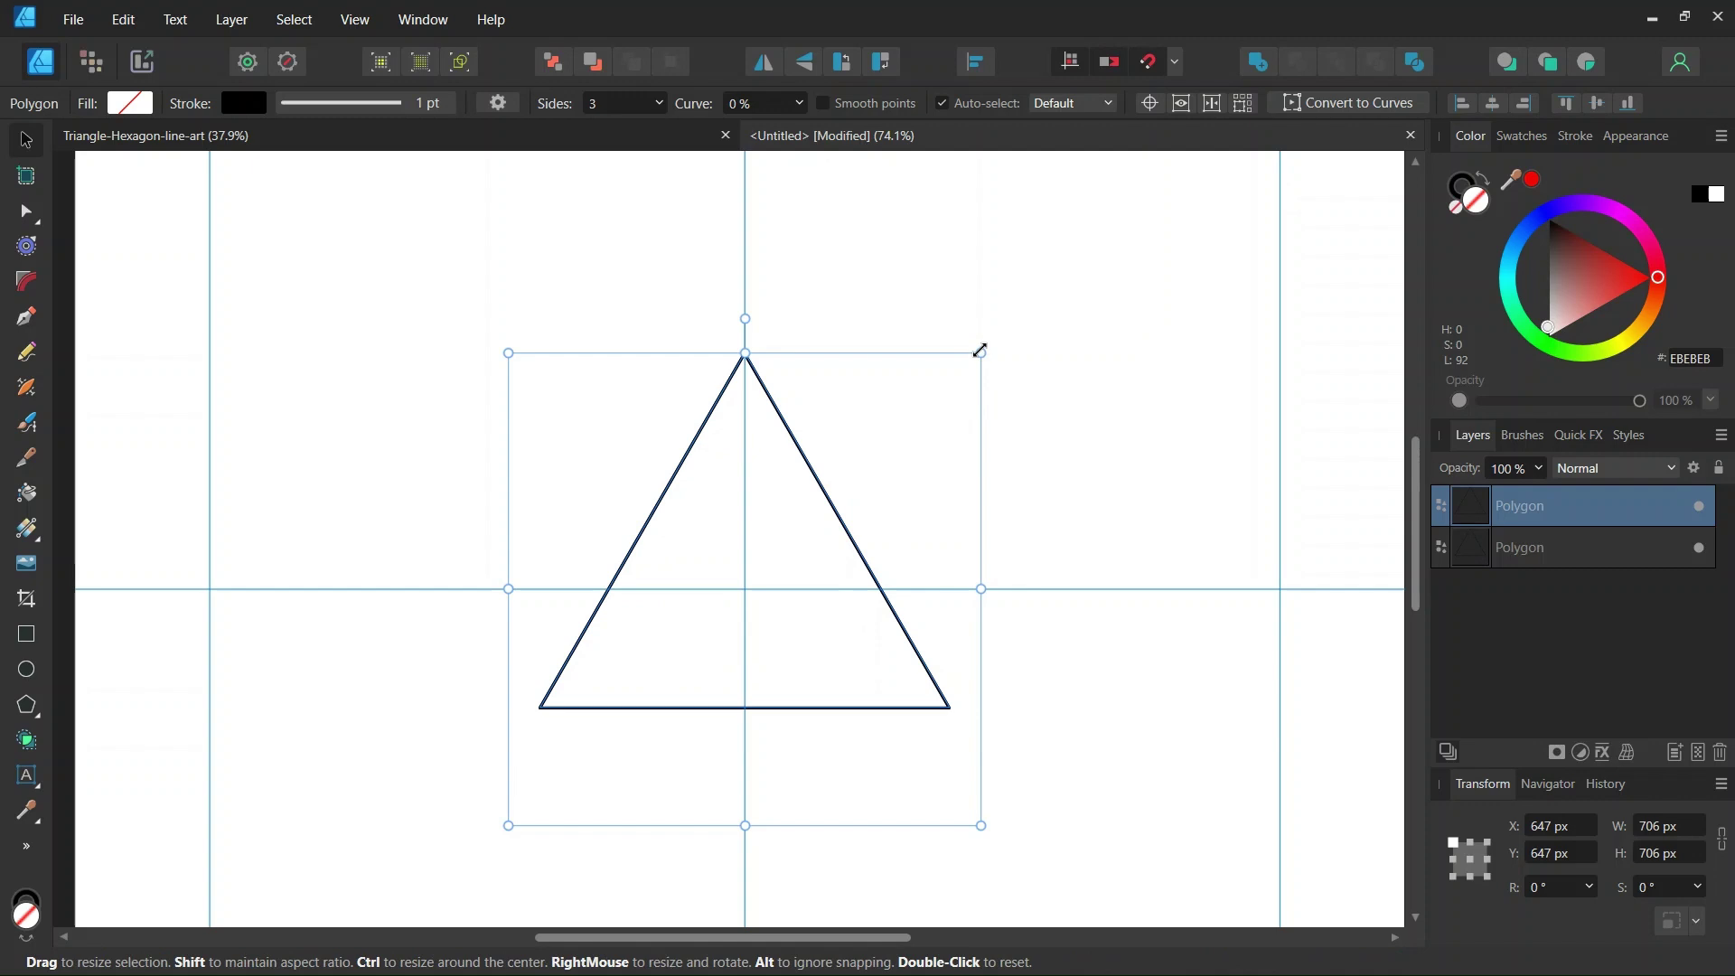
drag(981, 351, 918, 415)
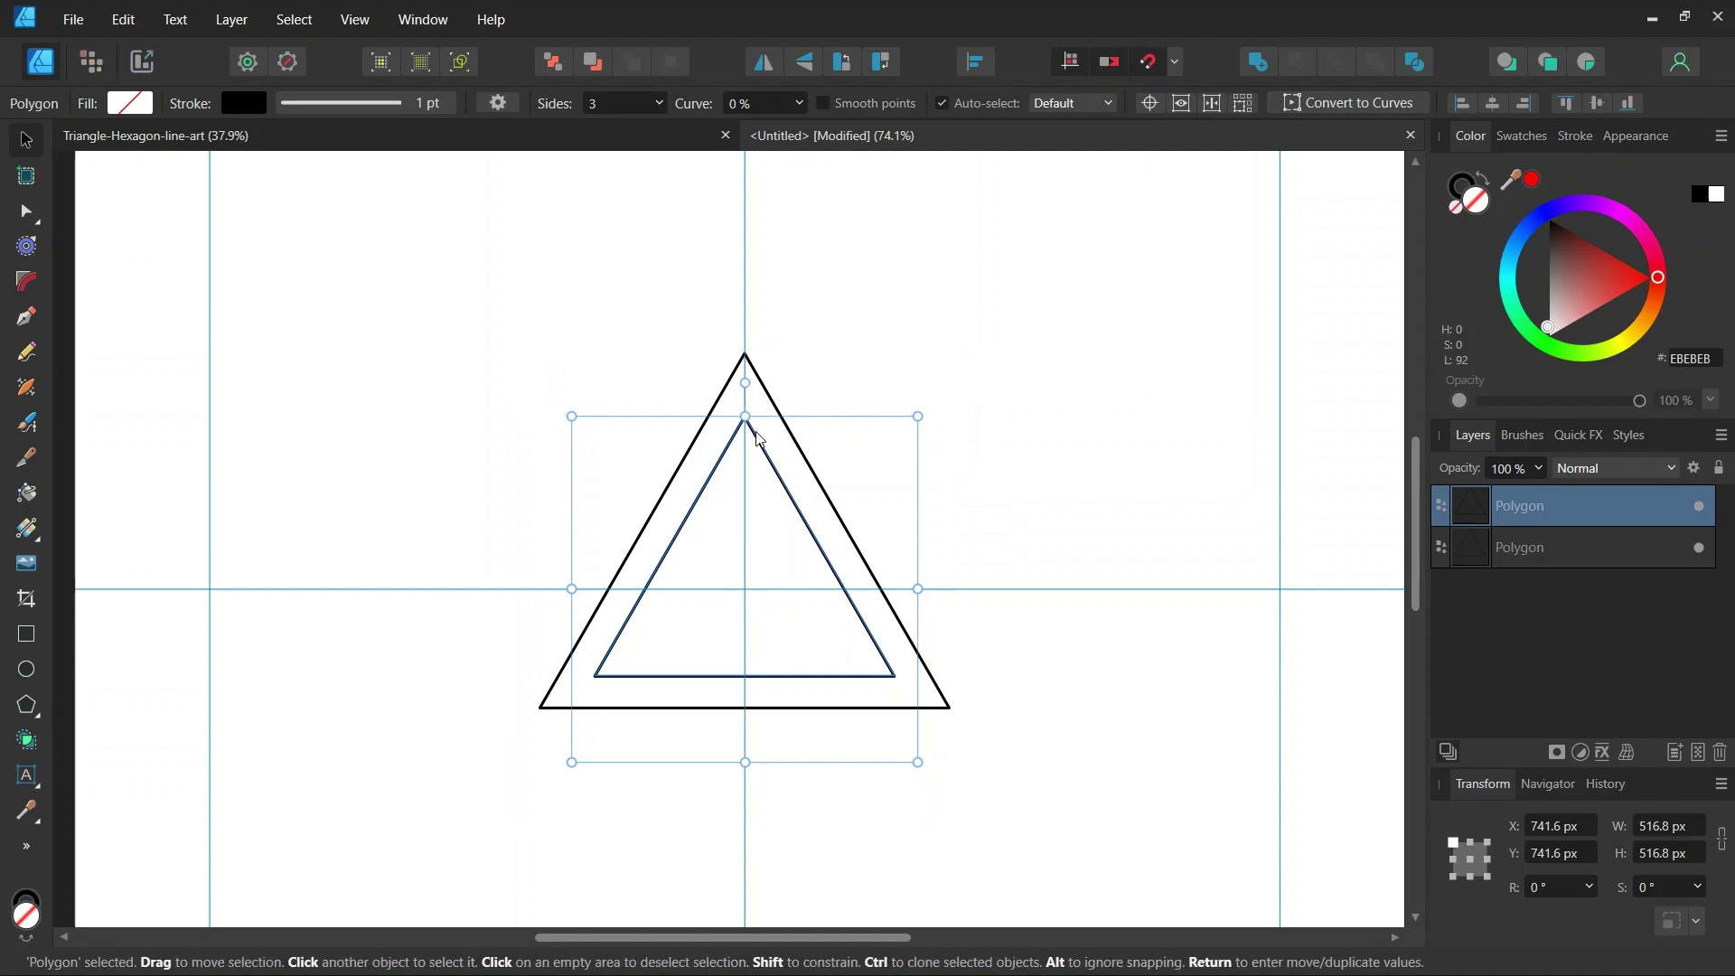
drag(746, 384, 705, 400)
scroll(705, 400, up, 2)
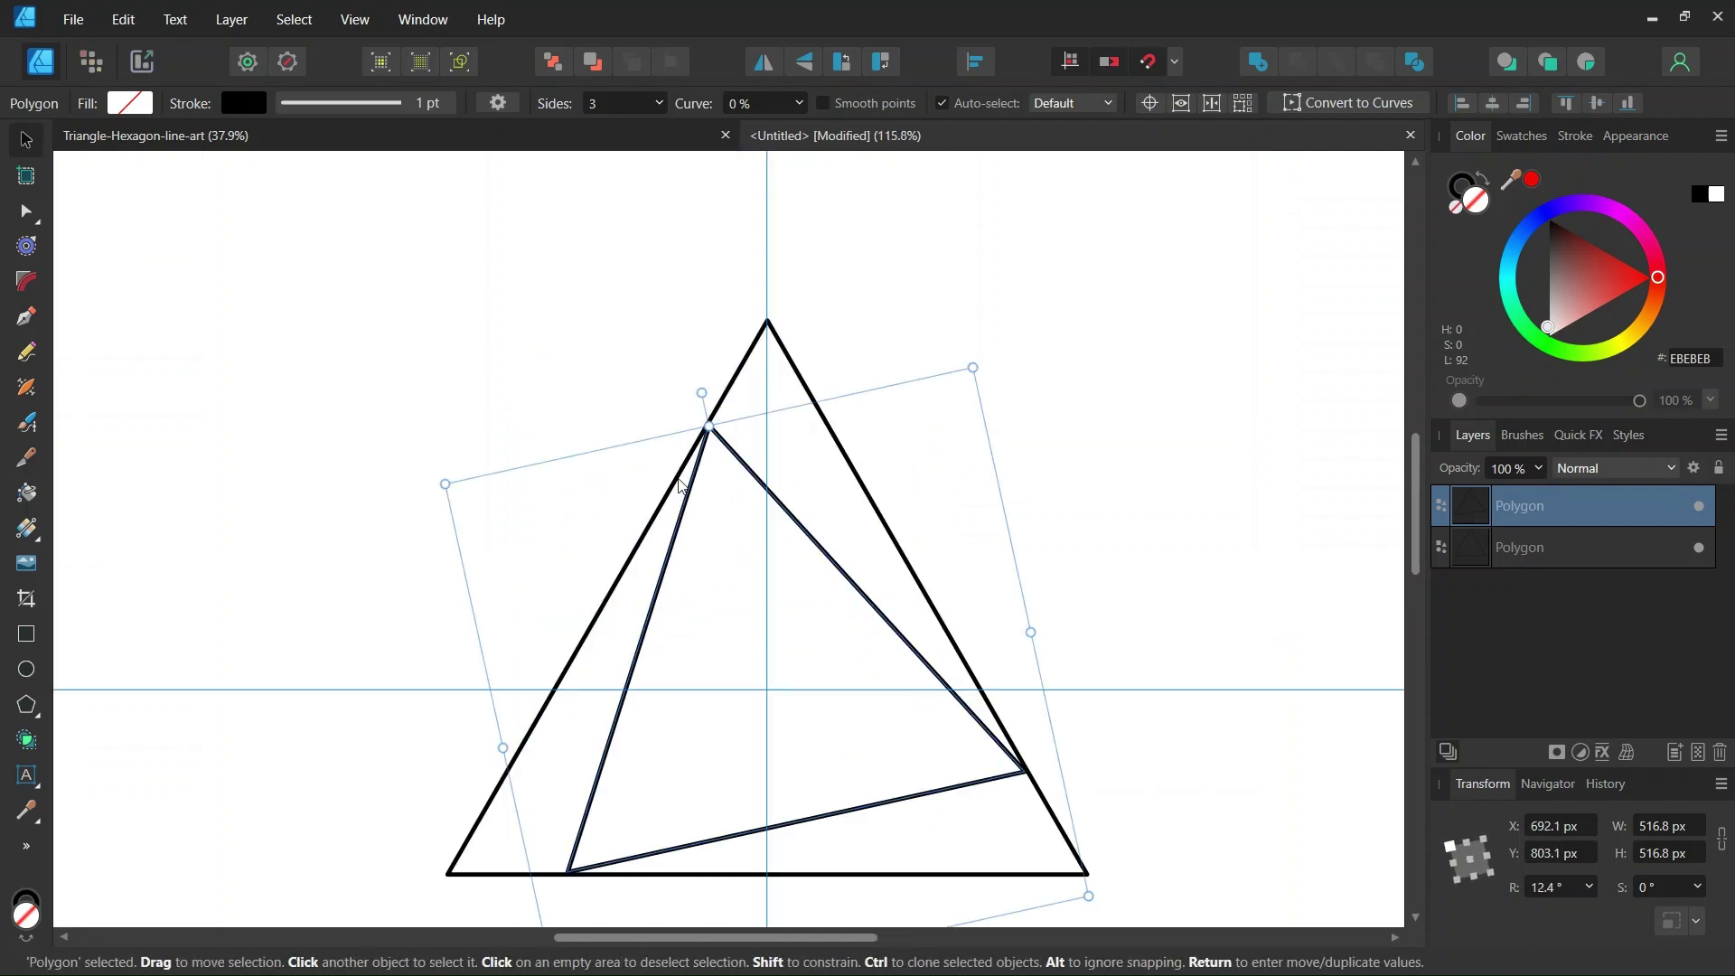
scroll(711, 503, down, 2)
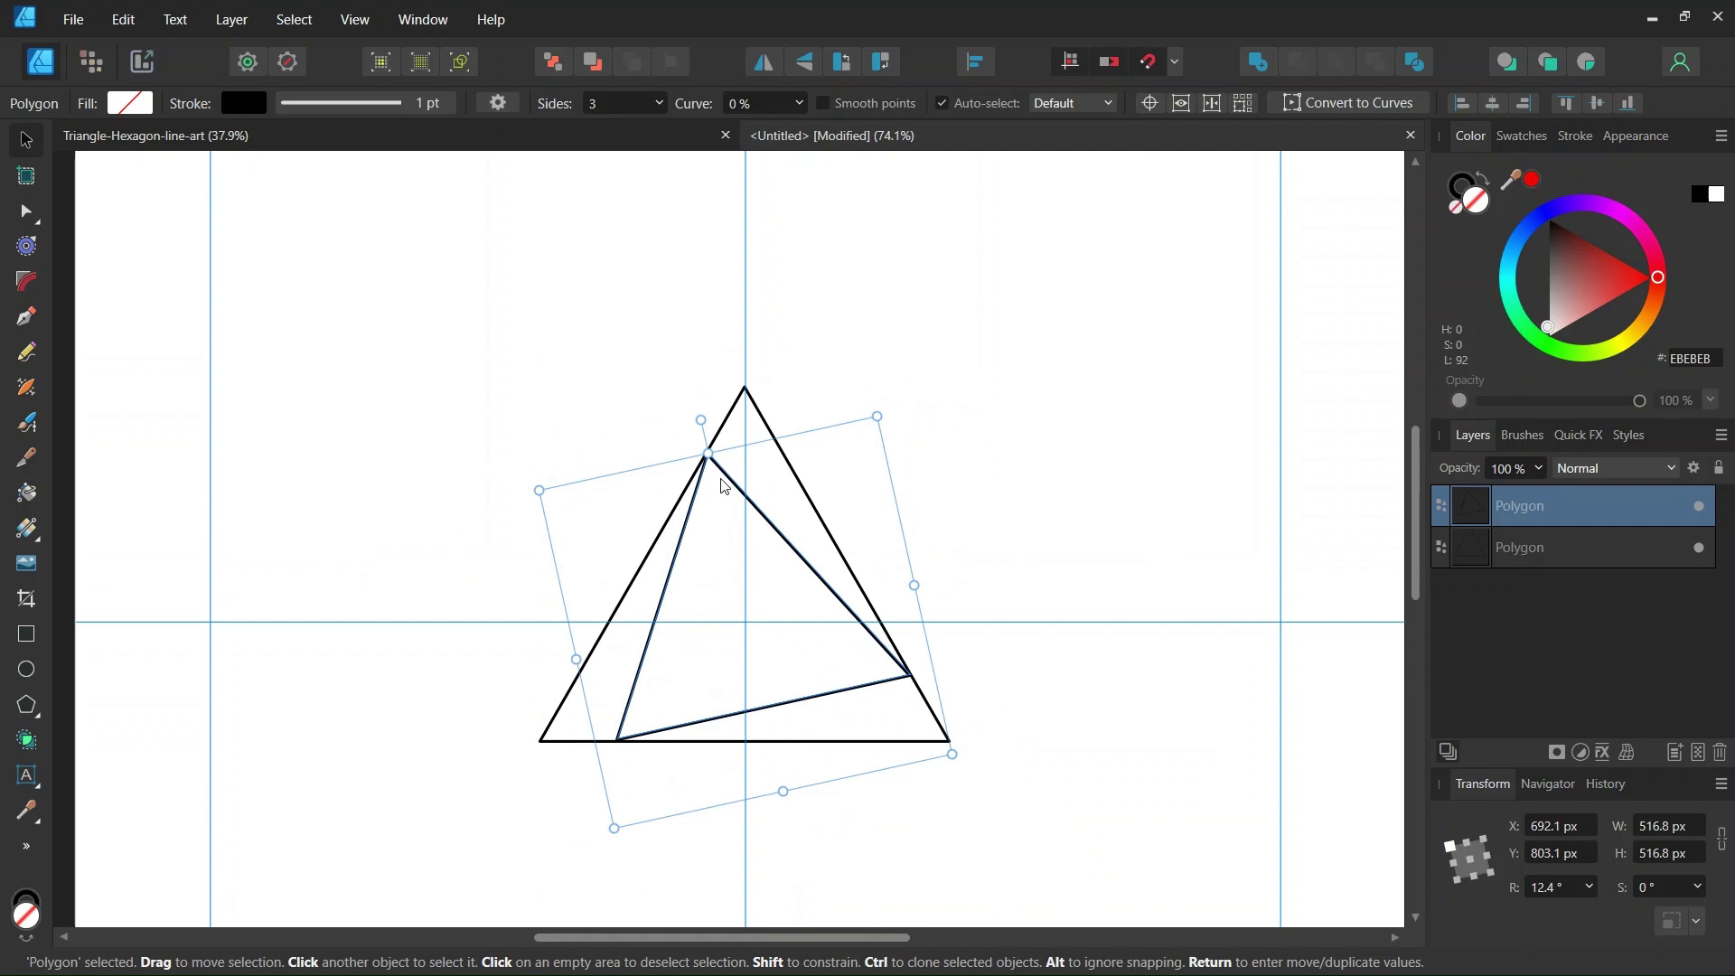
Step: Repeat the duplicate three times to spiral smaller rotated triangles inward, then deselect
key(ctrl+j)
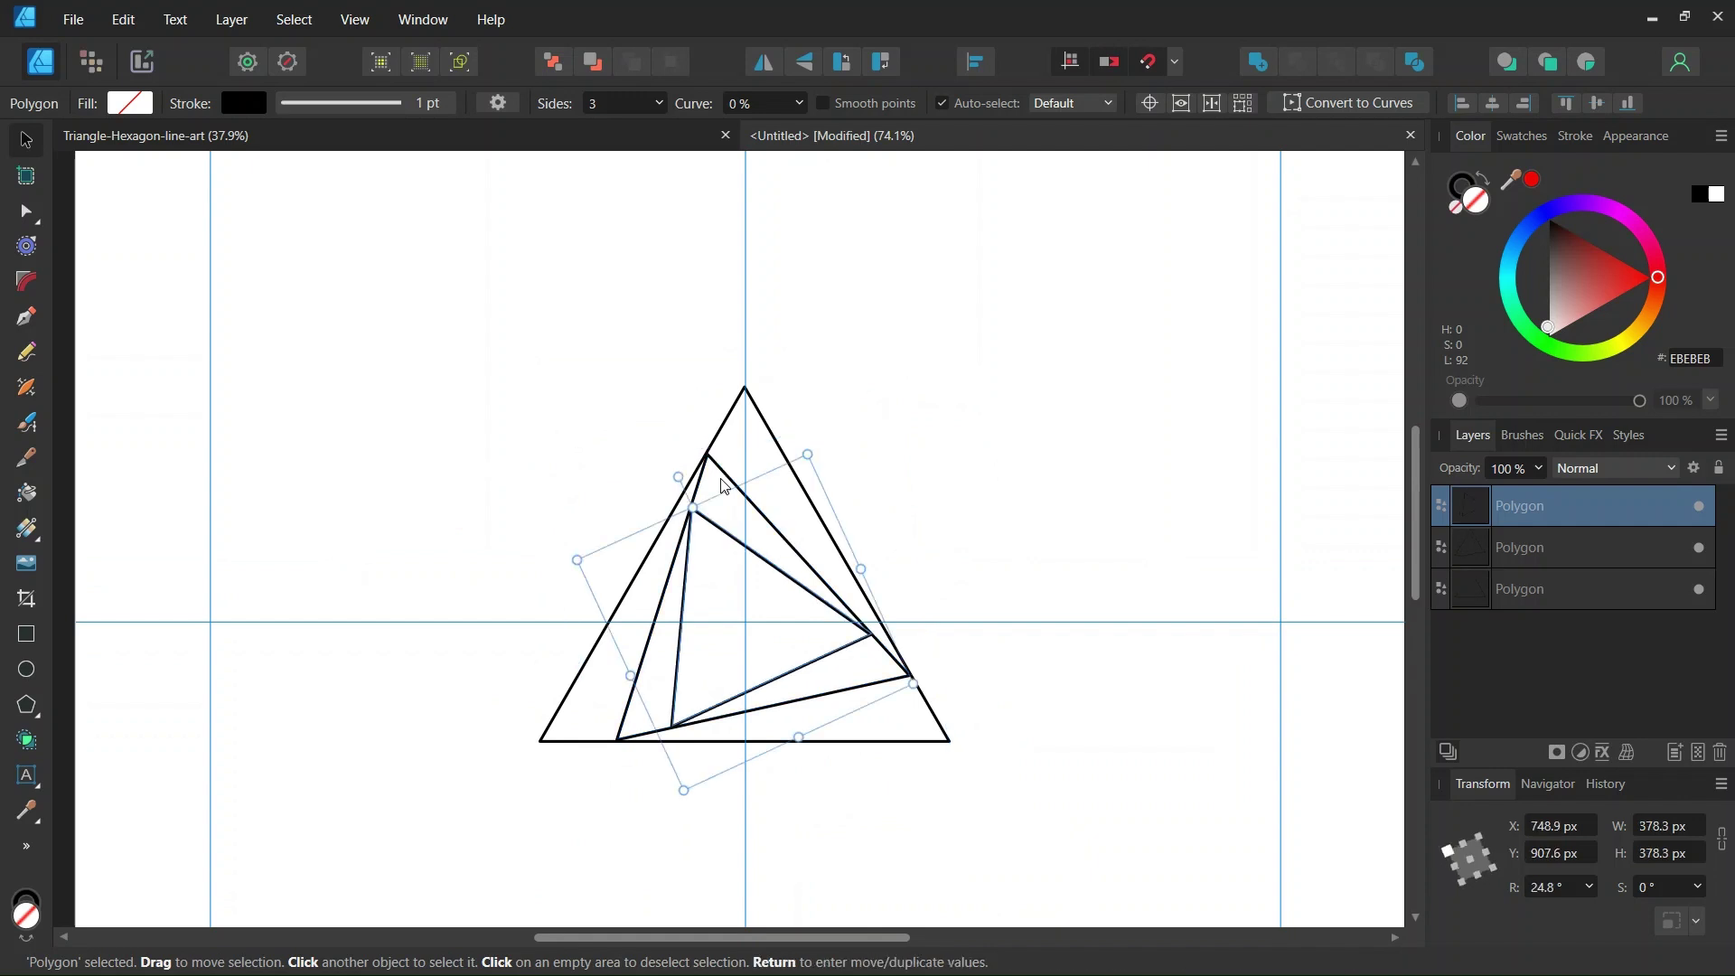
key(ctrl+j)
key(ctrl+j)
key(ctrl+j)
key(ctrl+j)
key(ctrl+j)
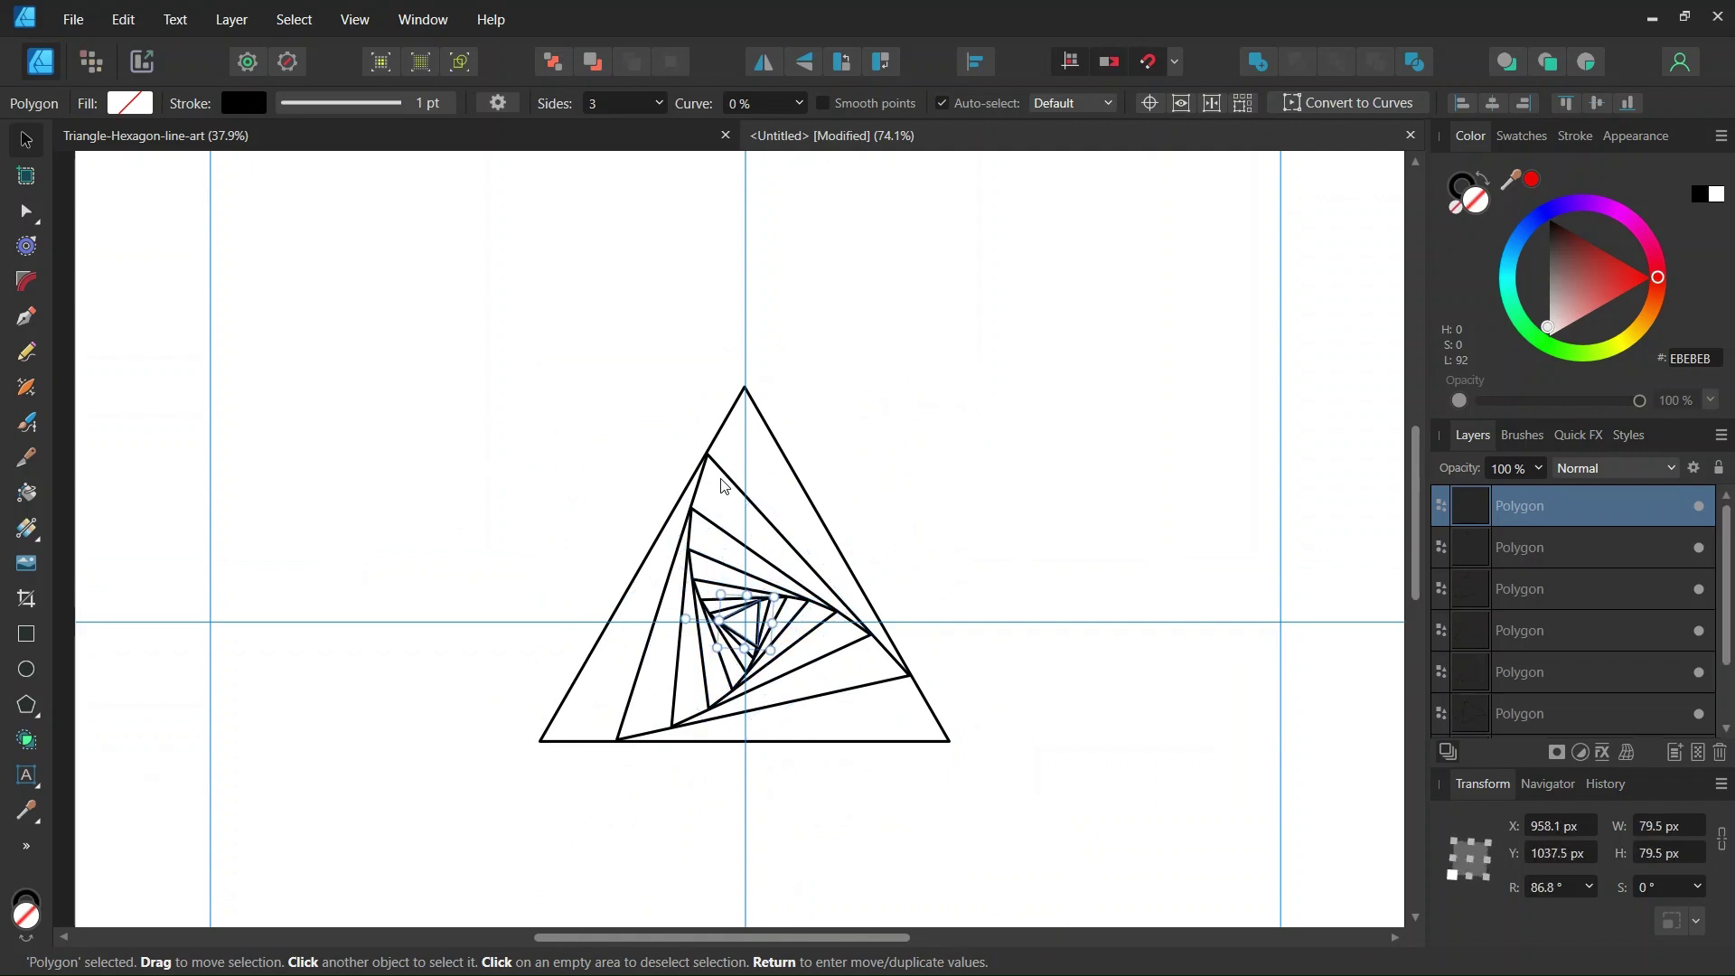
key(ctrl+j)
key(ctrl+j)
key(ctrl+j)
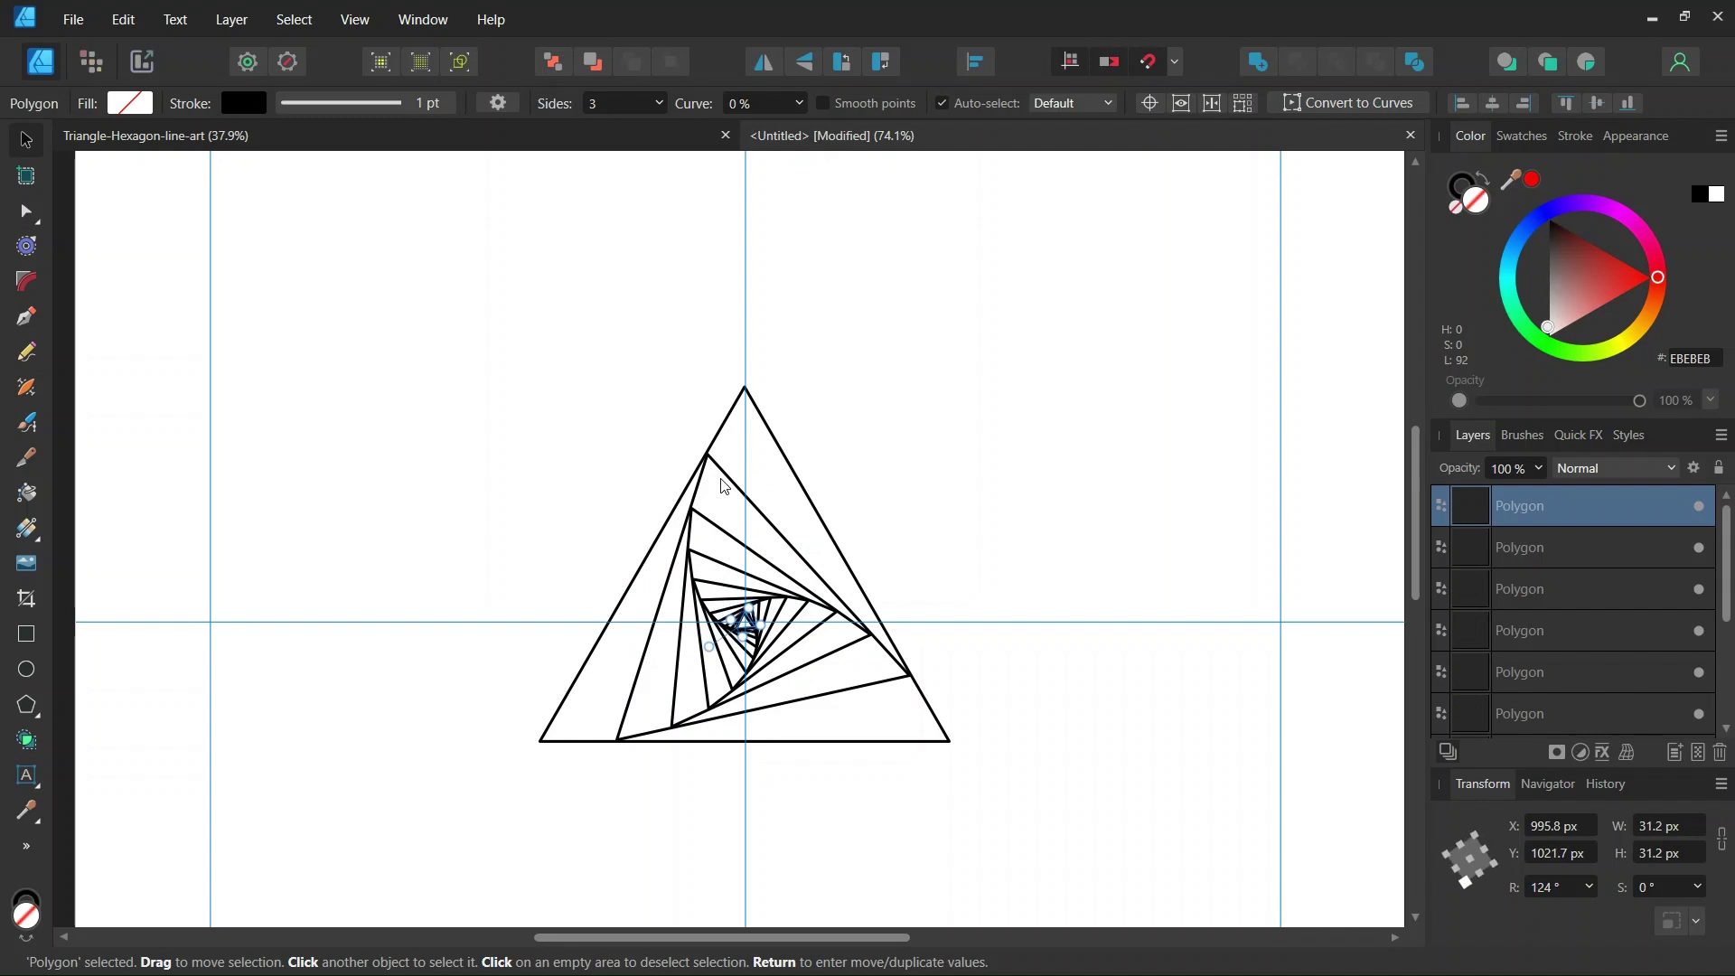
click(886, 442)
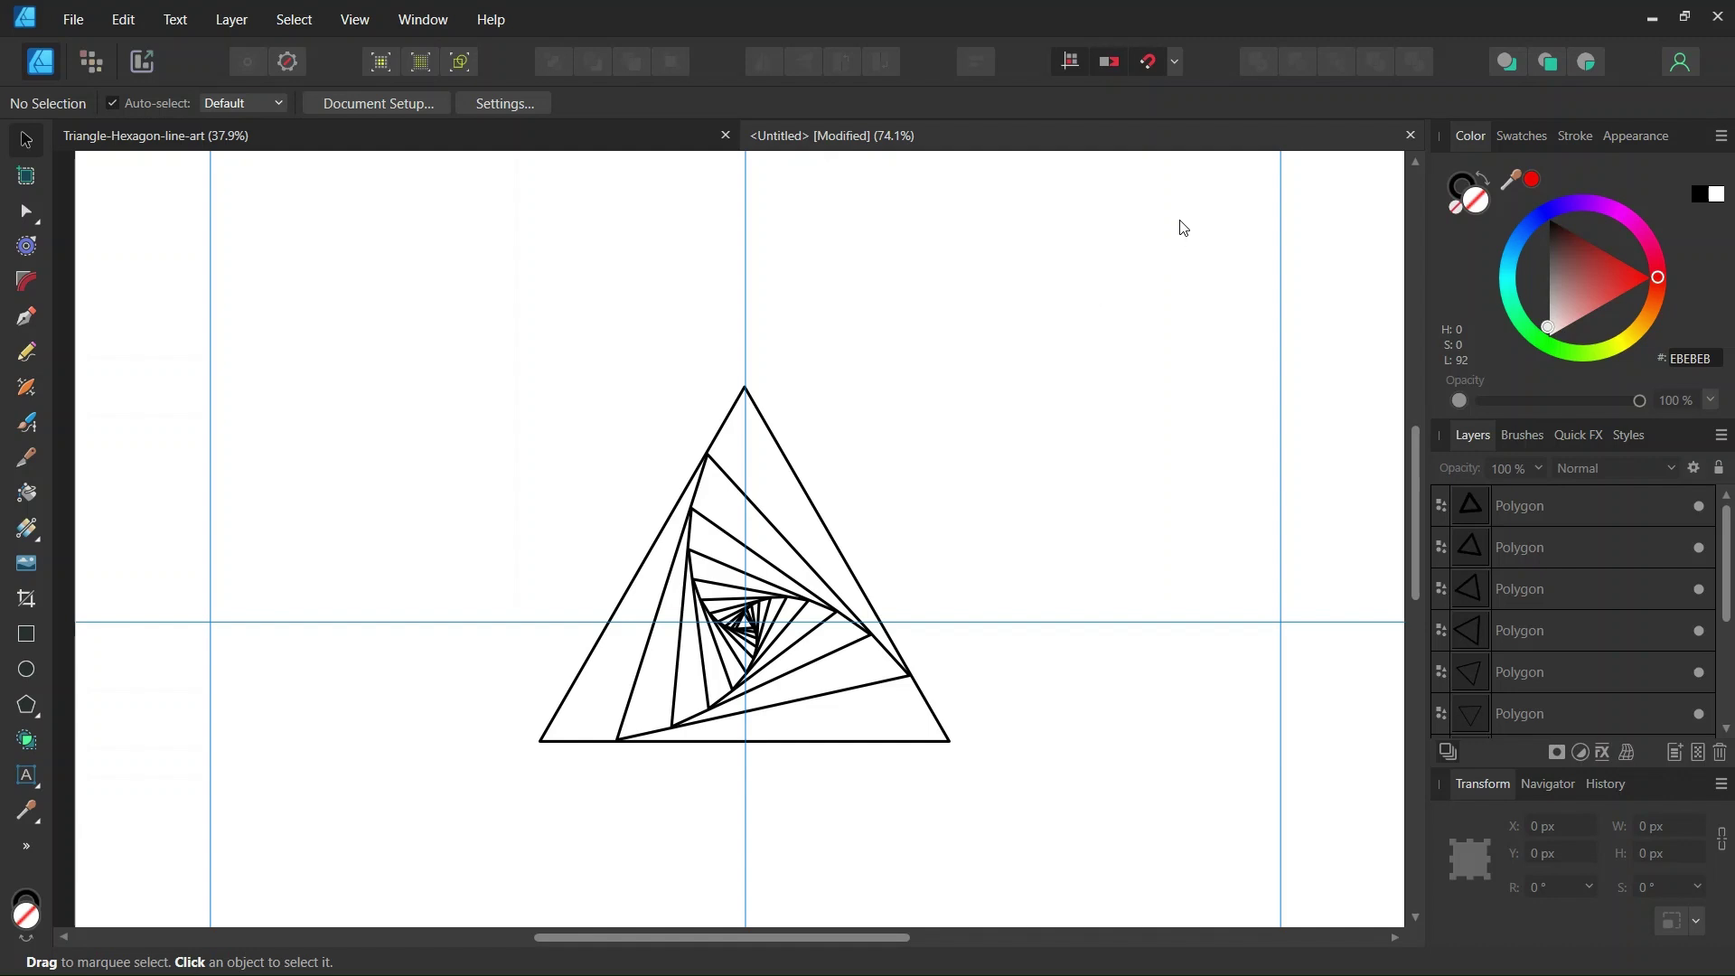
Step: Marquee-select all the nested triangles and group them
drag(1179, 218, 425, 889)
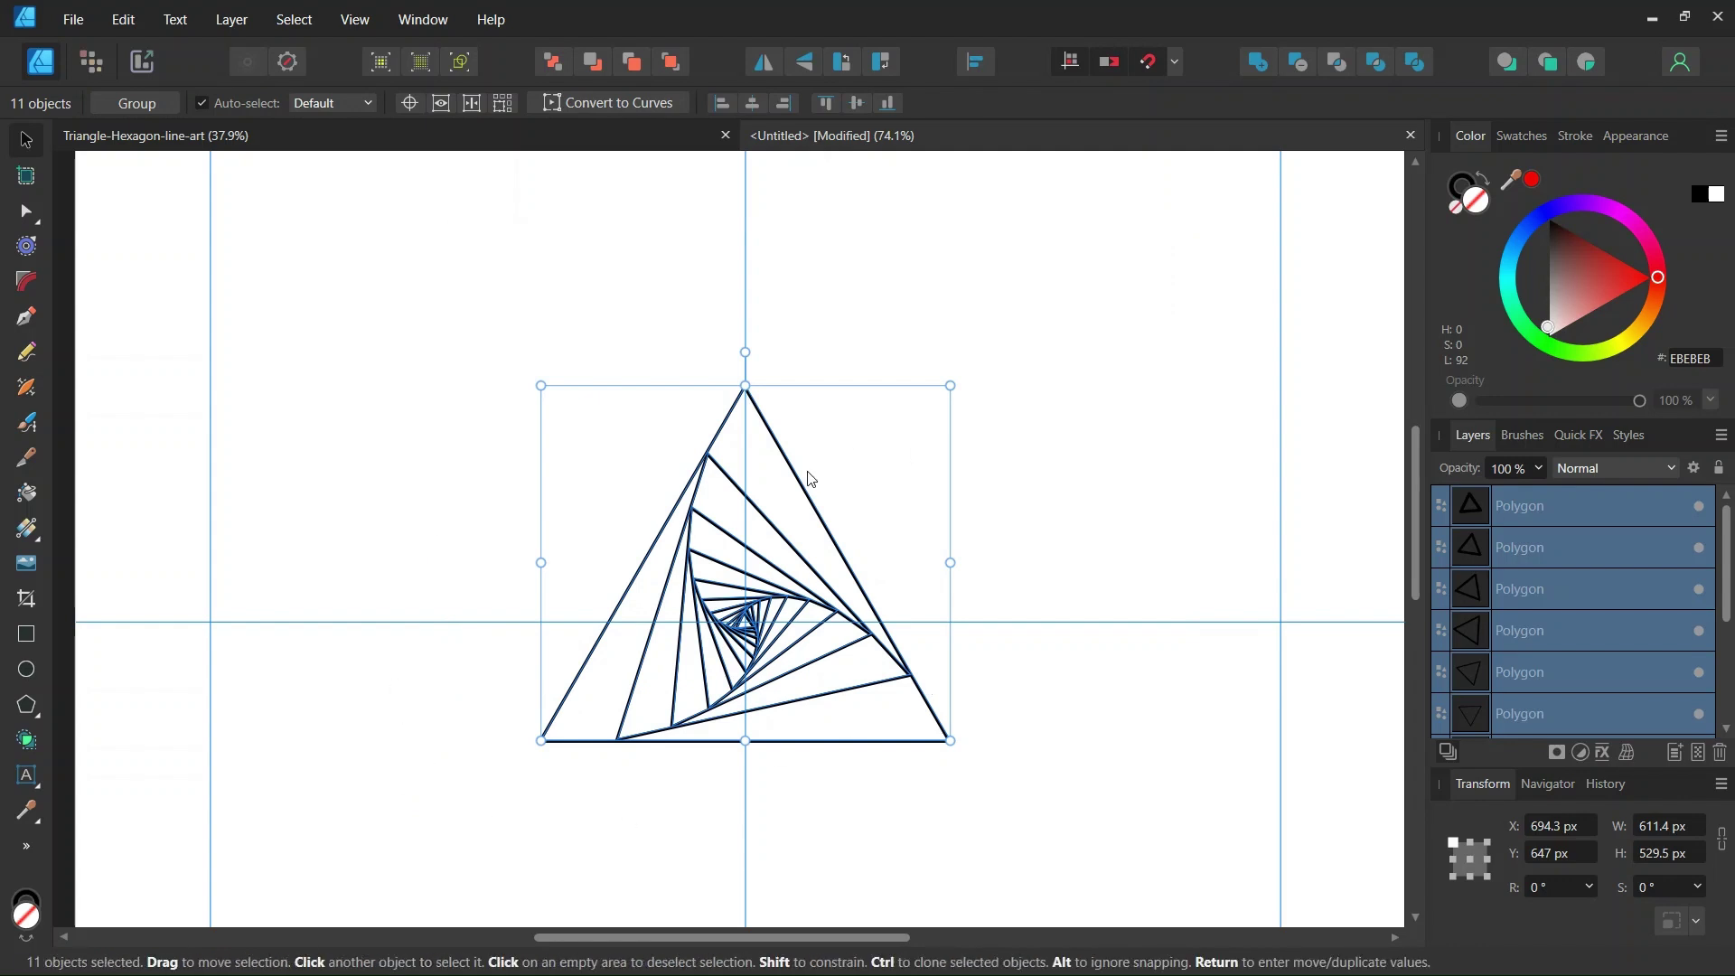
key(ctrl+g)
scroll(817, 488, down, 3)
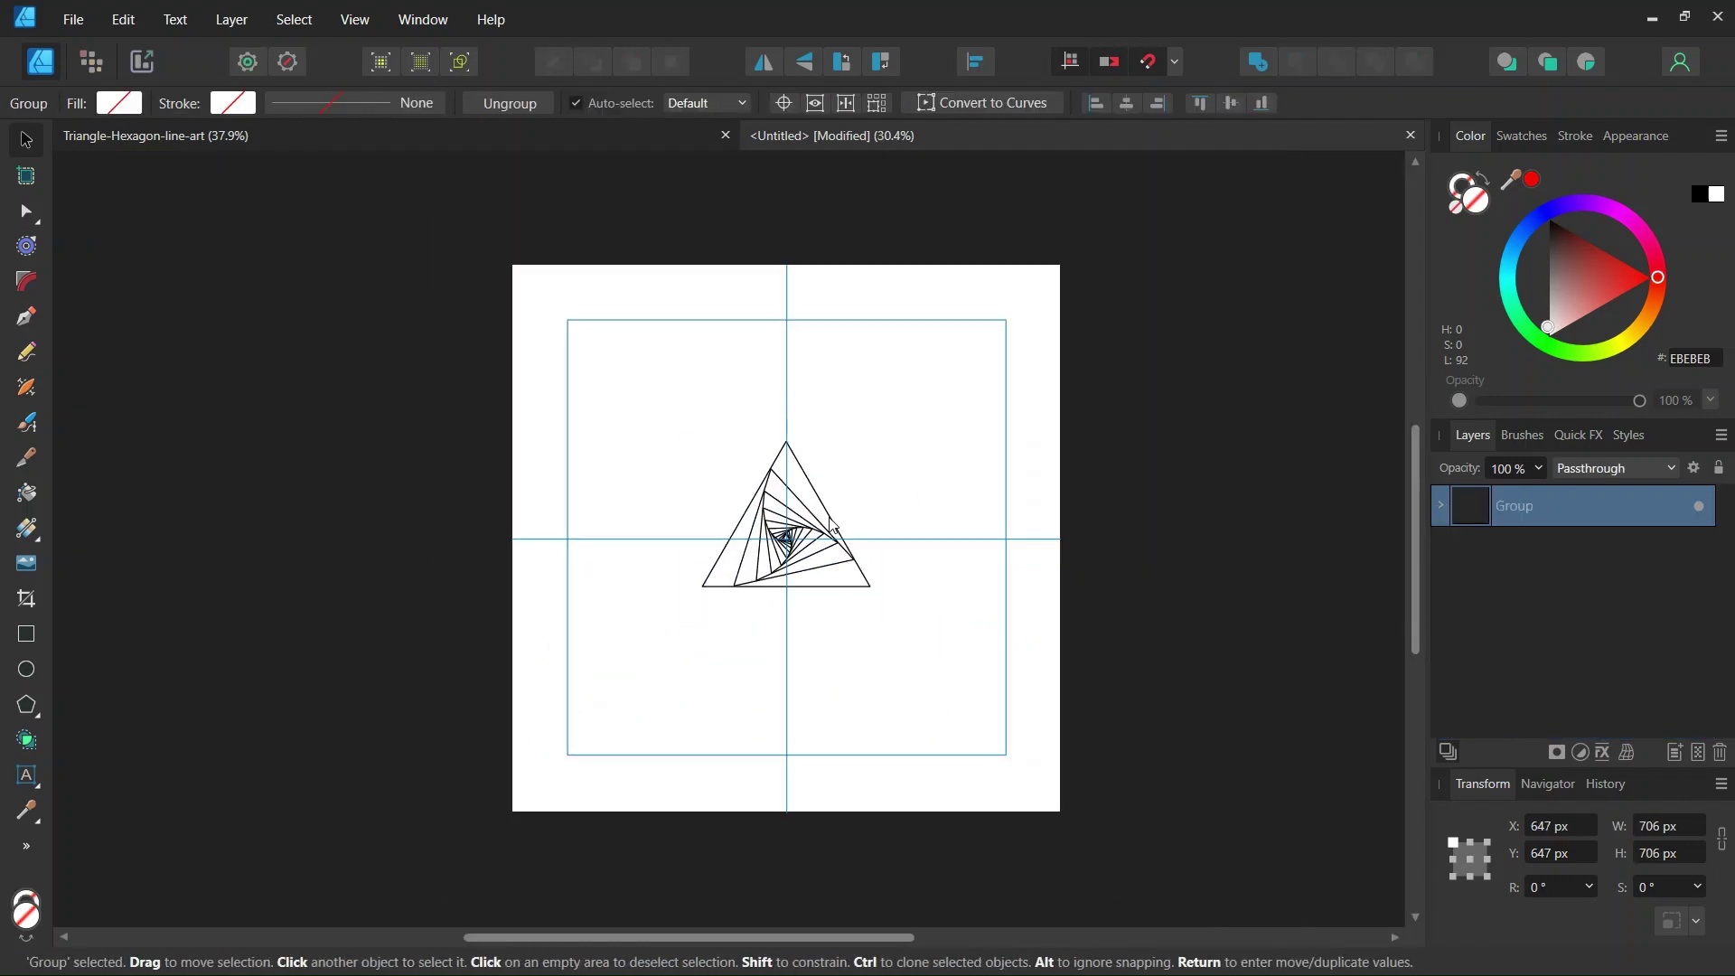
scroll(813, 490, up, 2)
Step: Move the group onto the canvas centre and drag its transform origin up to the apex
drag(811, 495, 757, 579)
scroll(787, 584, up, 4)
scroll(758, 580, down, 2)
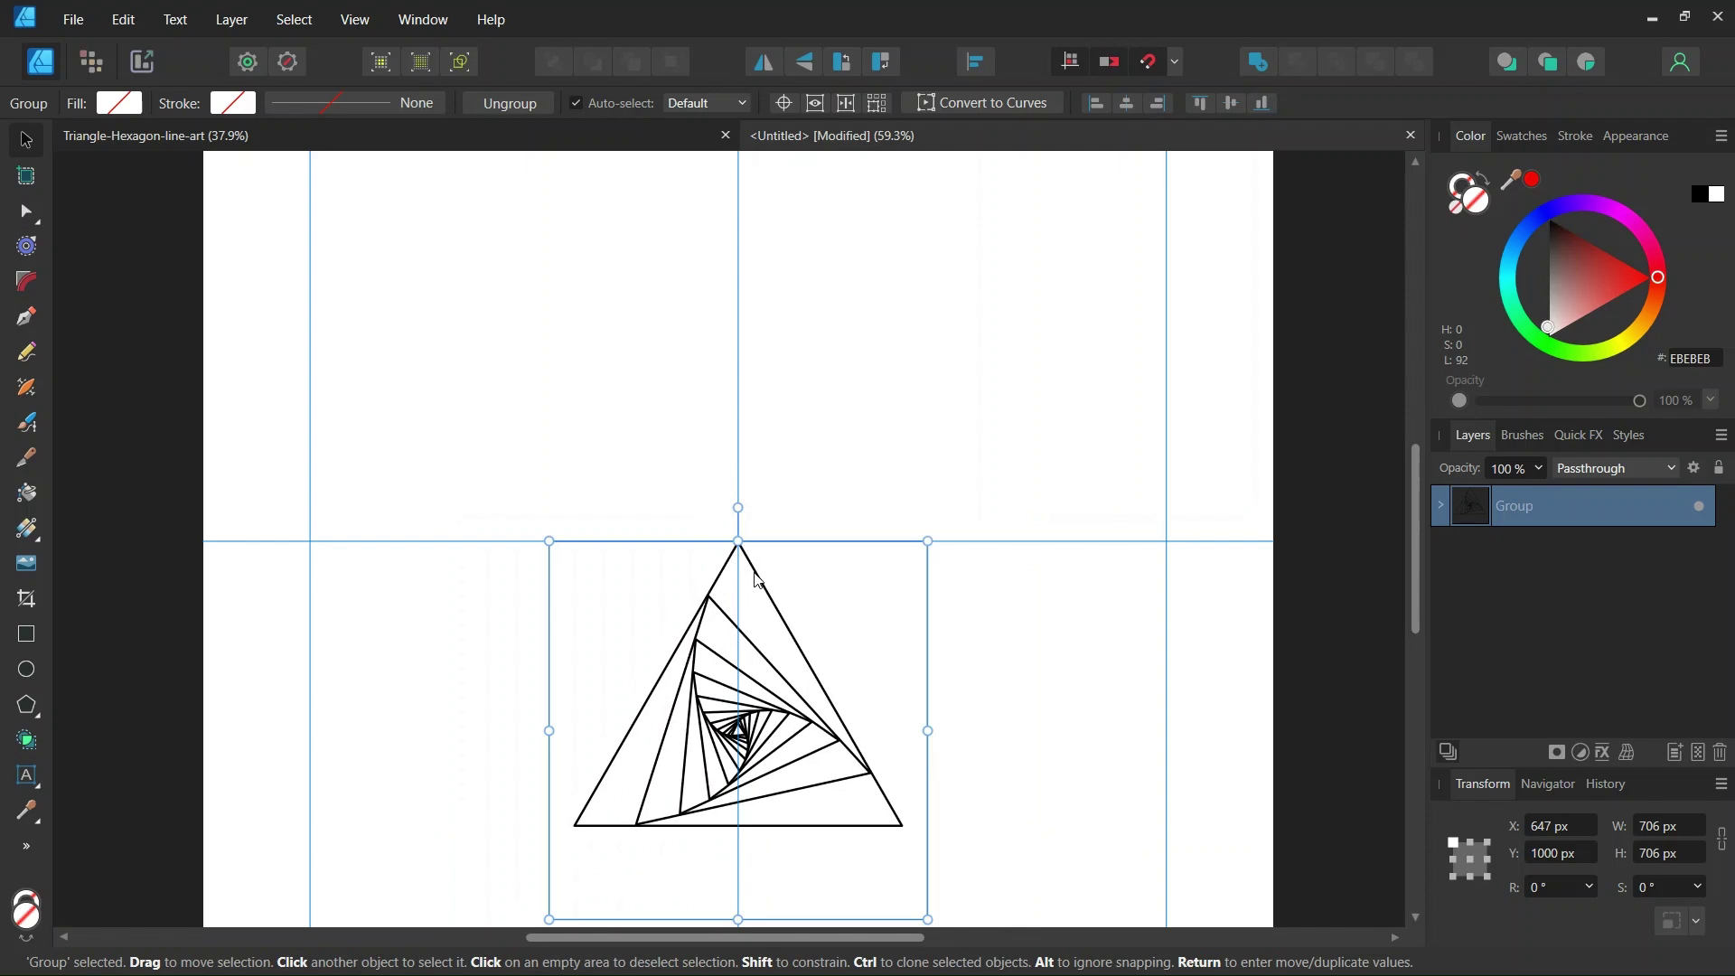
click(784, 108)
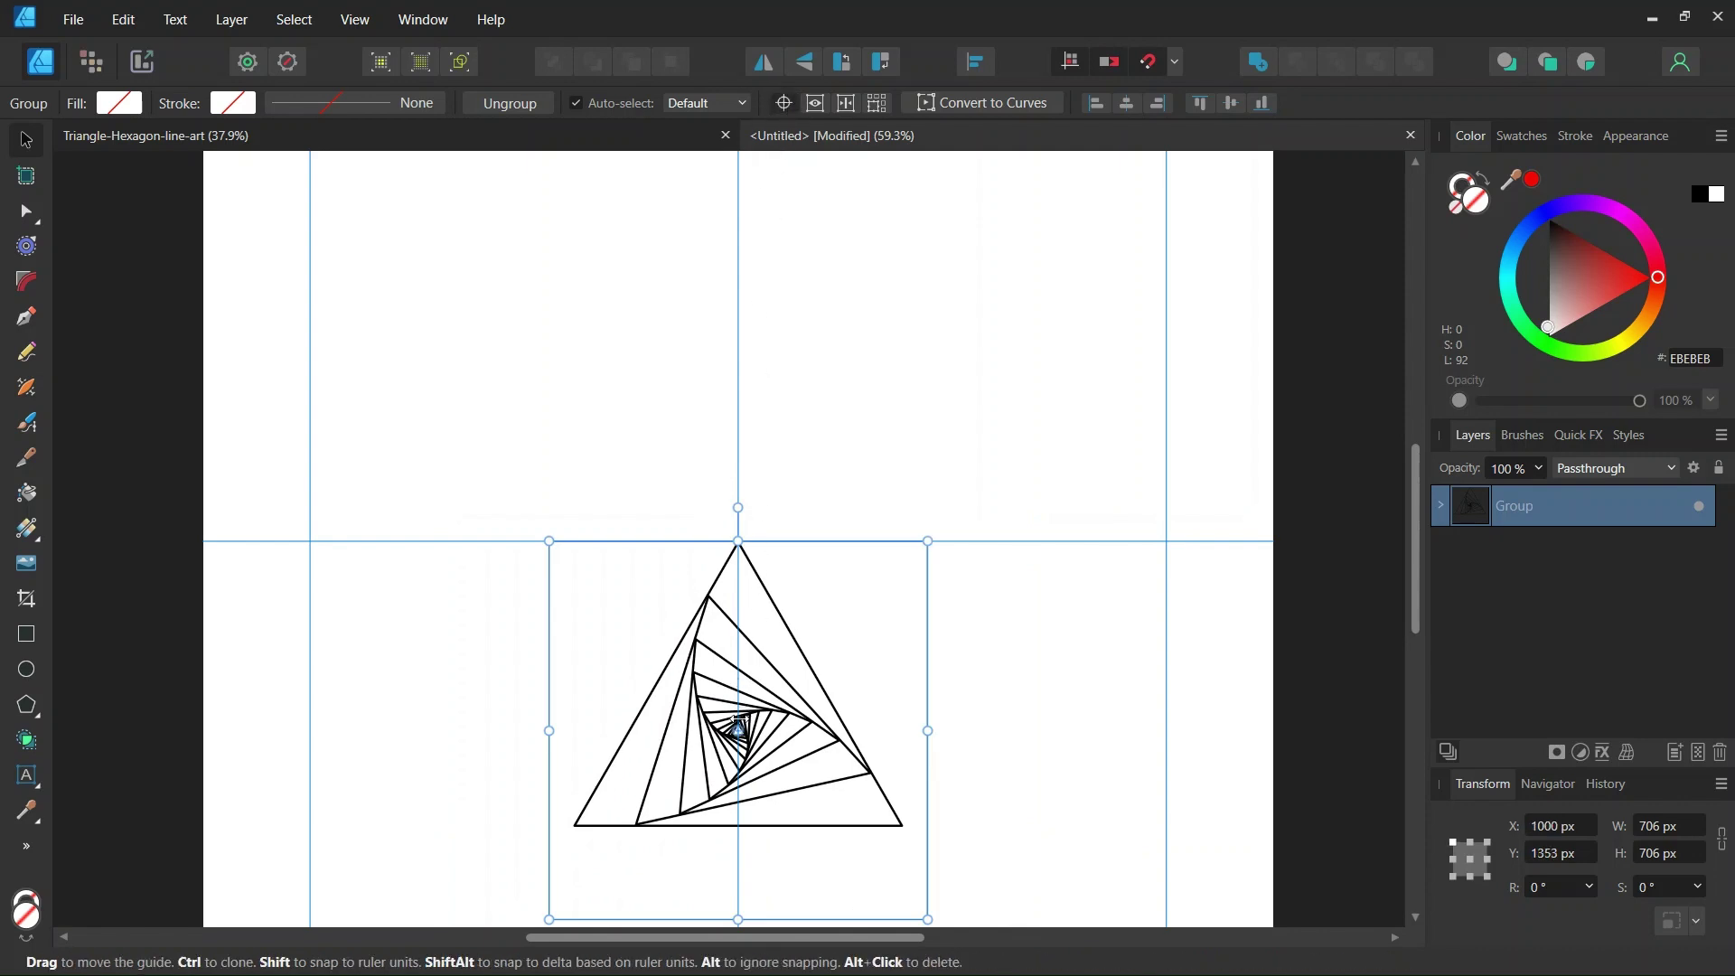
drag(738, 730, 738, 540)
Step: Rotate the spiral group -30° about its apex
scroll(706, 576, up, 3)
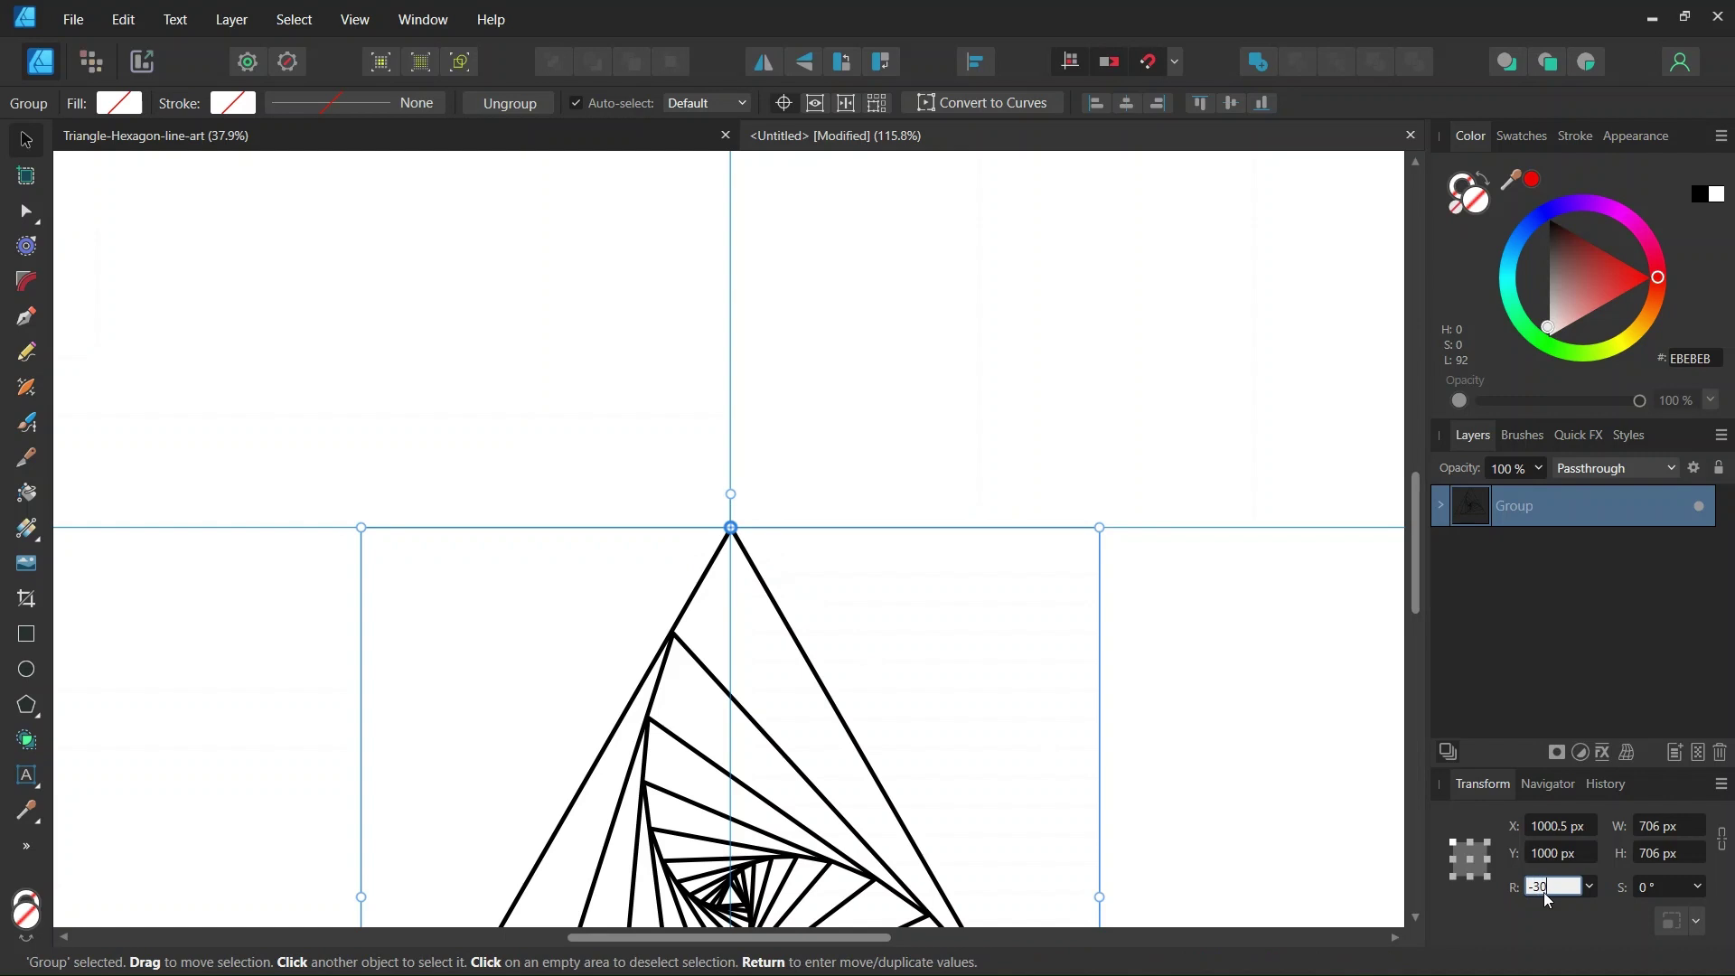
key(Return)
scroll(871, 627, down, 1)
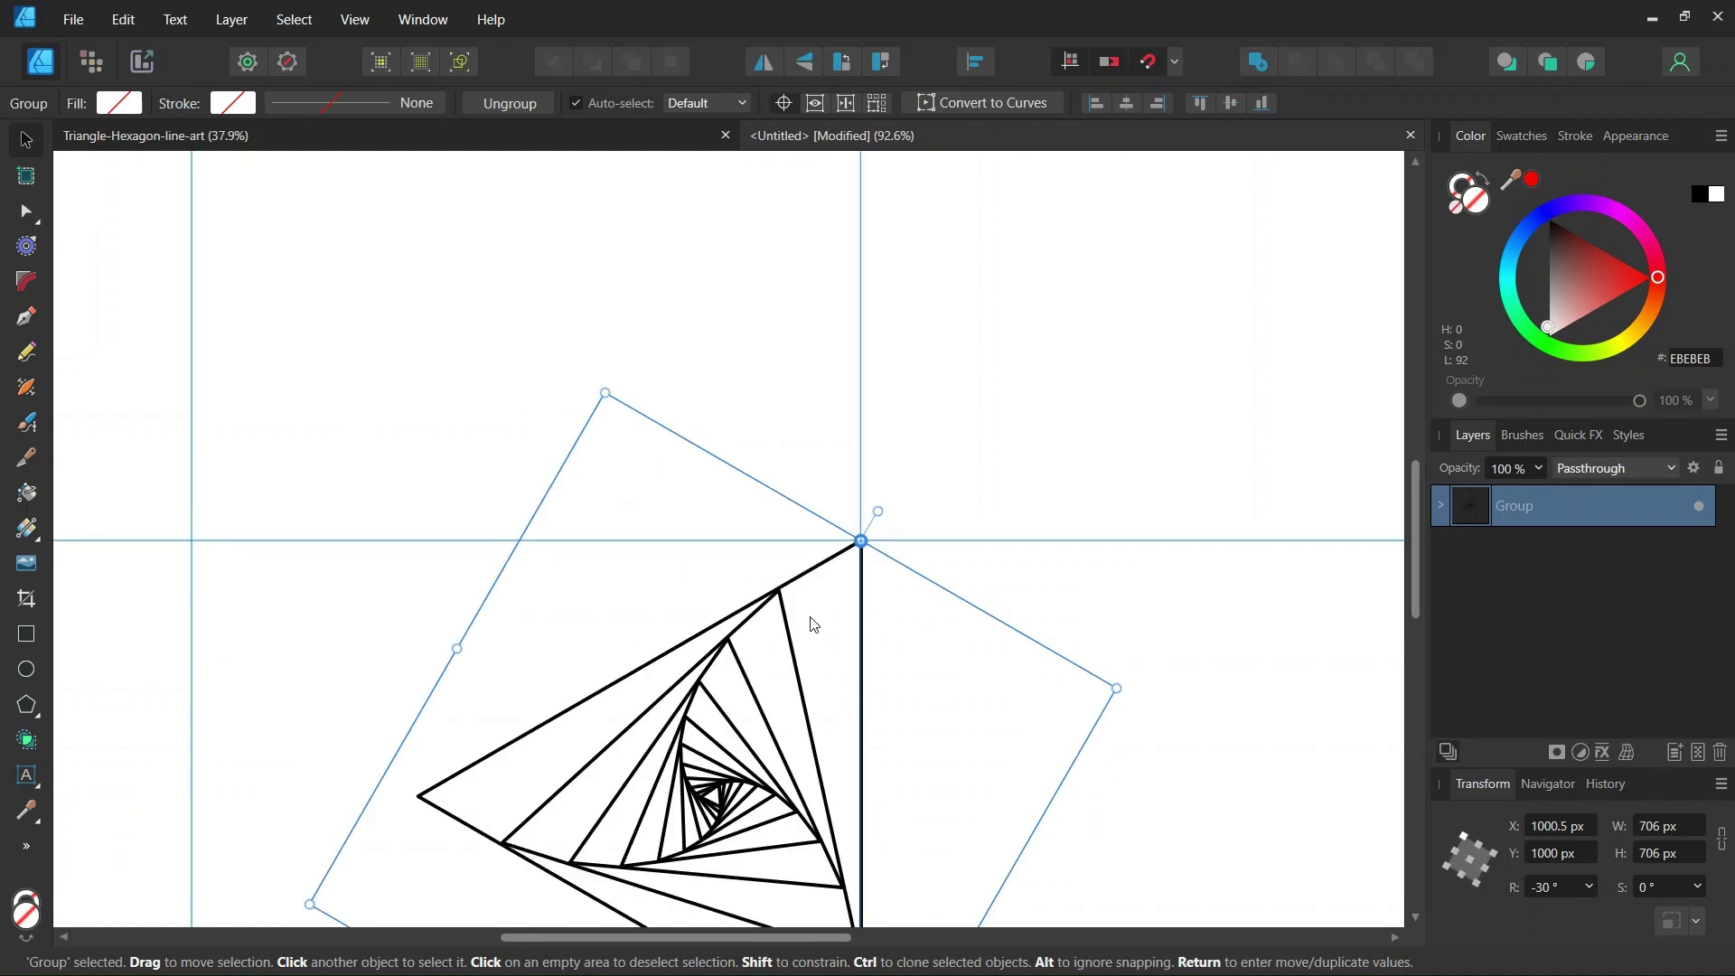
Step: Duplicate the group, flip the copy horizontally, and slide it so both apexes meet
key(ctrl+j)
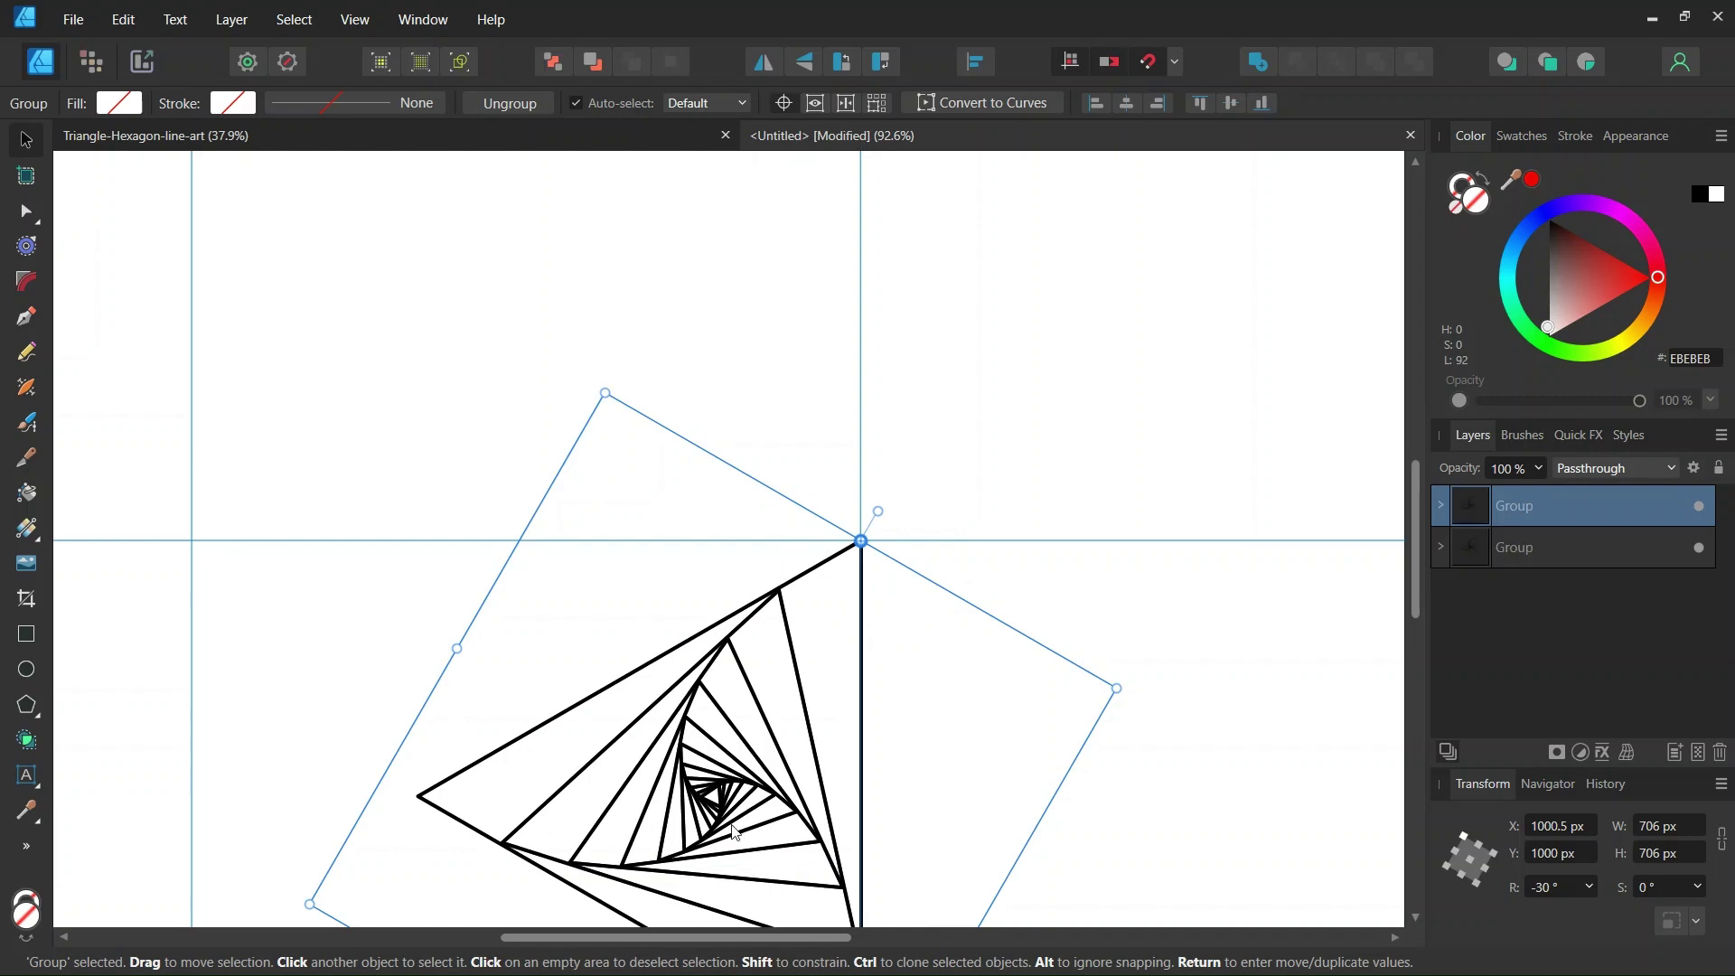
click(764, 65)
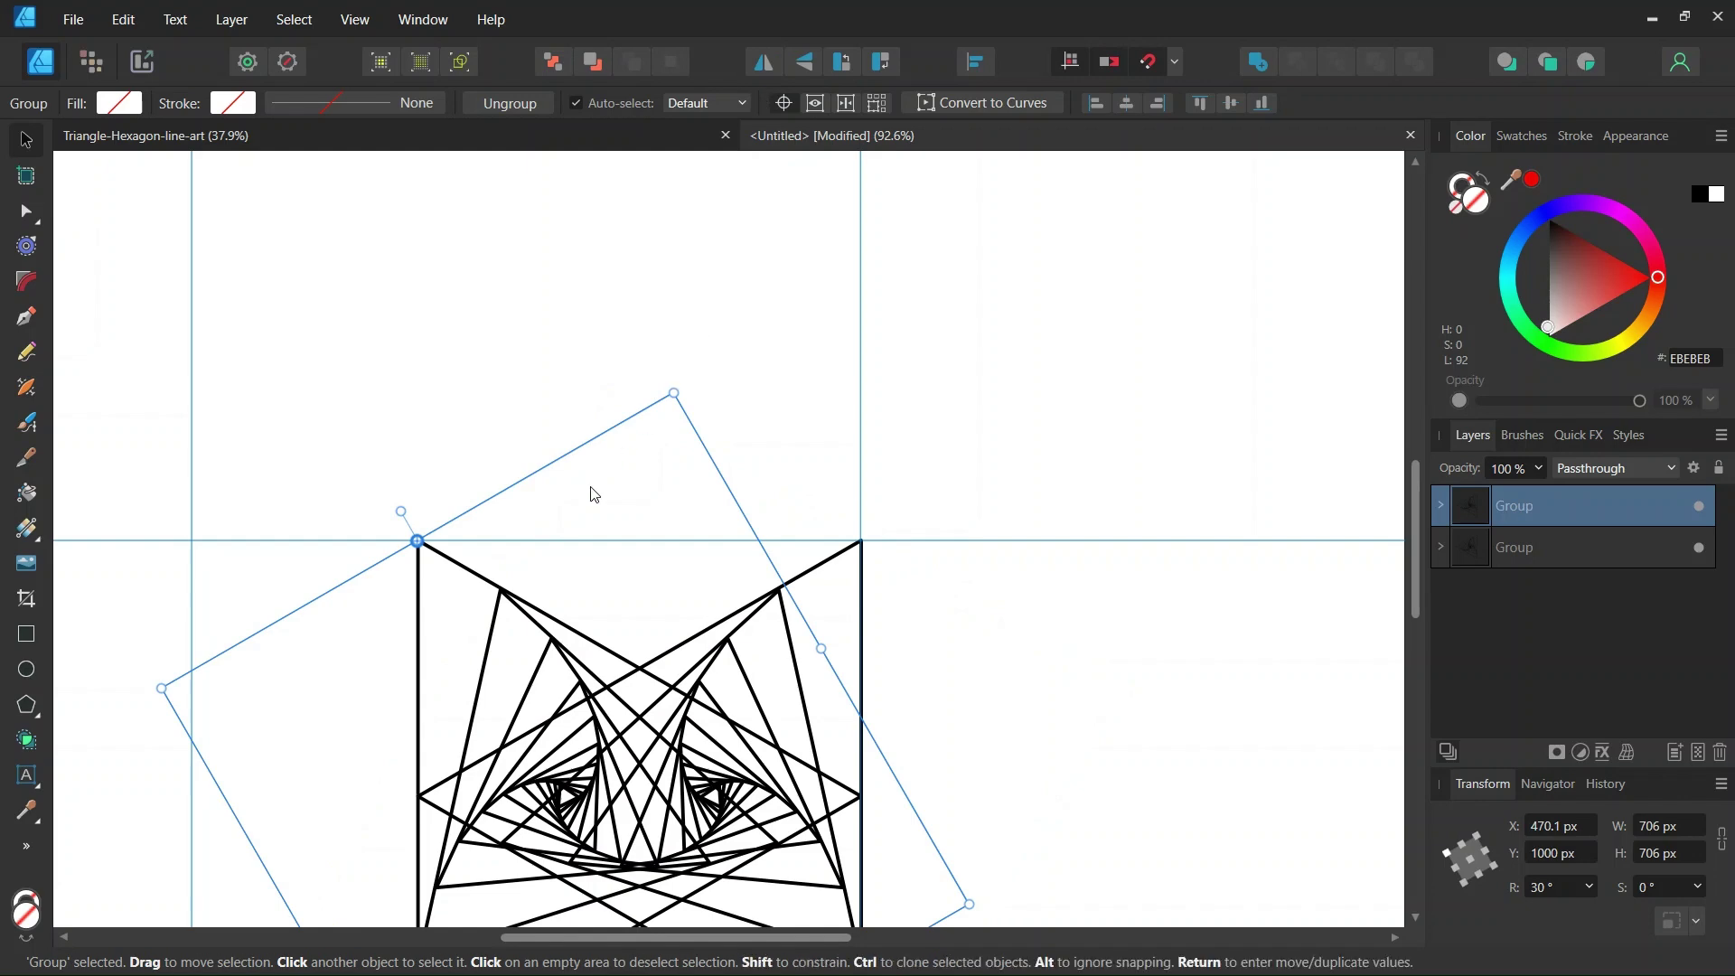
drag(500, 689, 925, 651)
scroll(925, 650, down, 3)
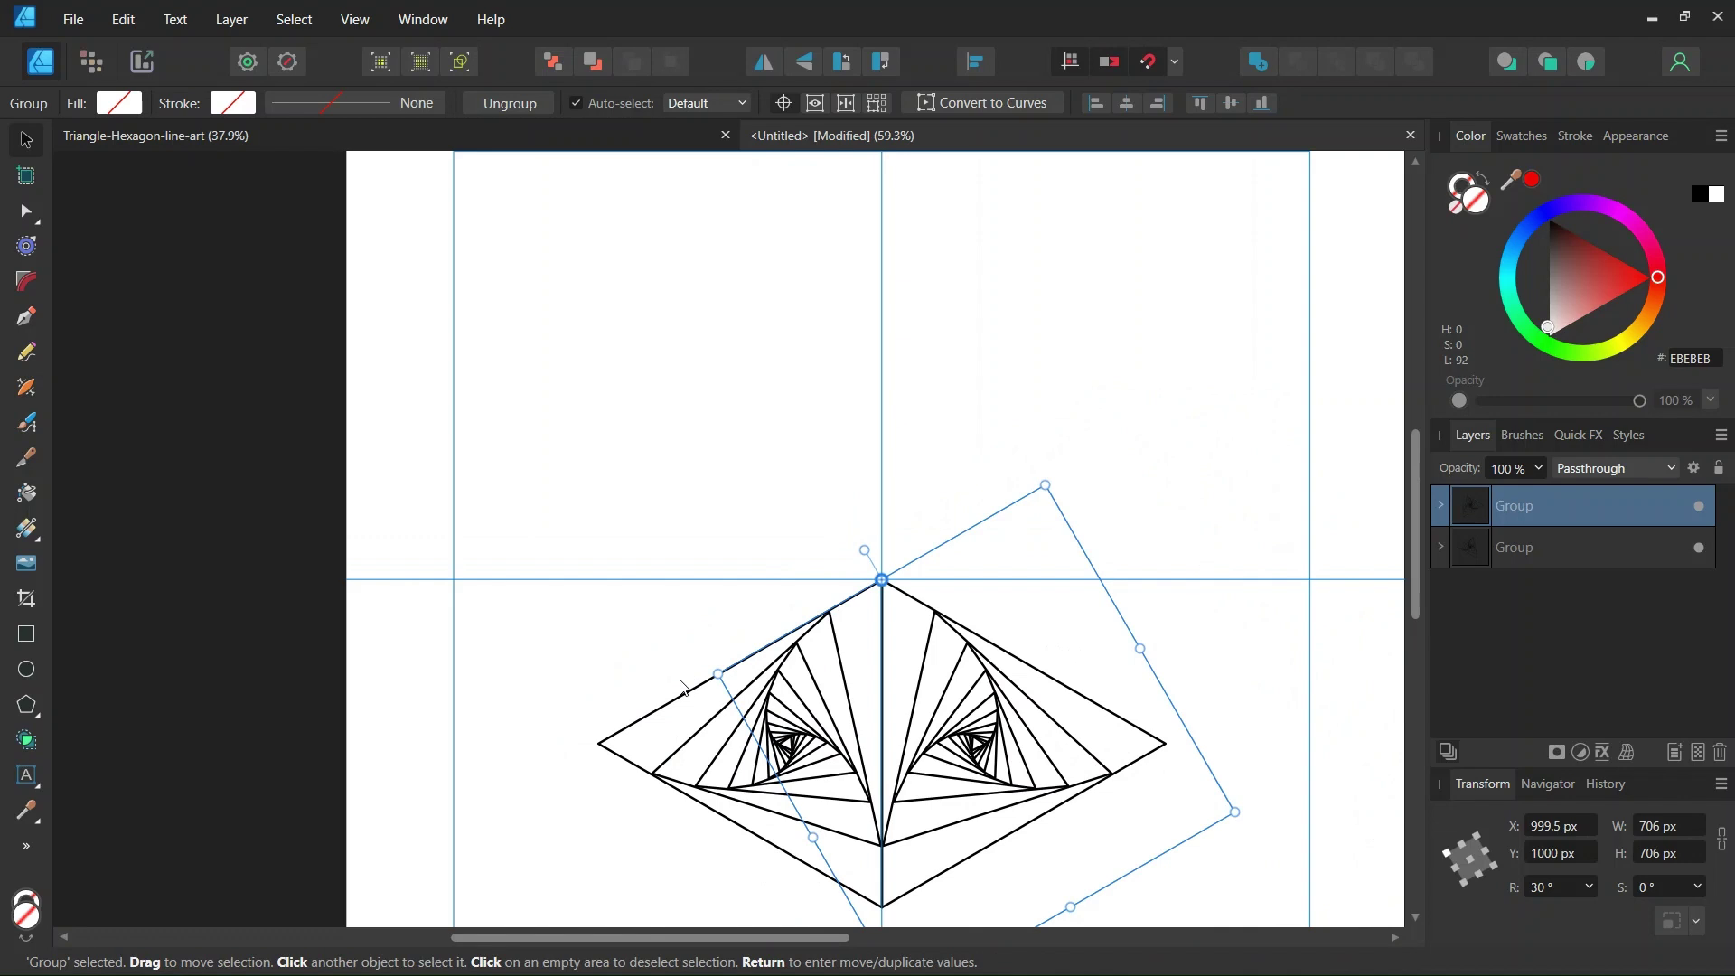
Step: Select both spiral groups and move the transform origin to the pair's top-centre point
click(687, 701)
scroll(718, 519, down, 2)
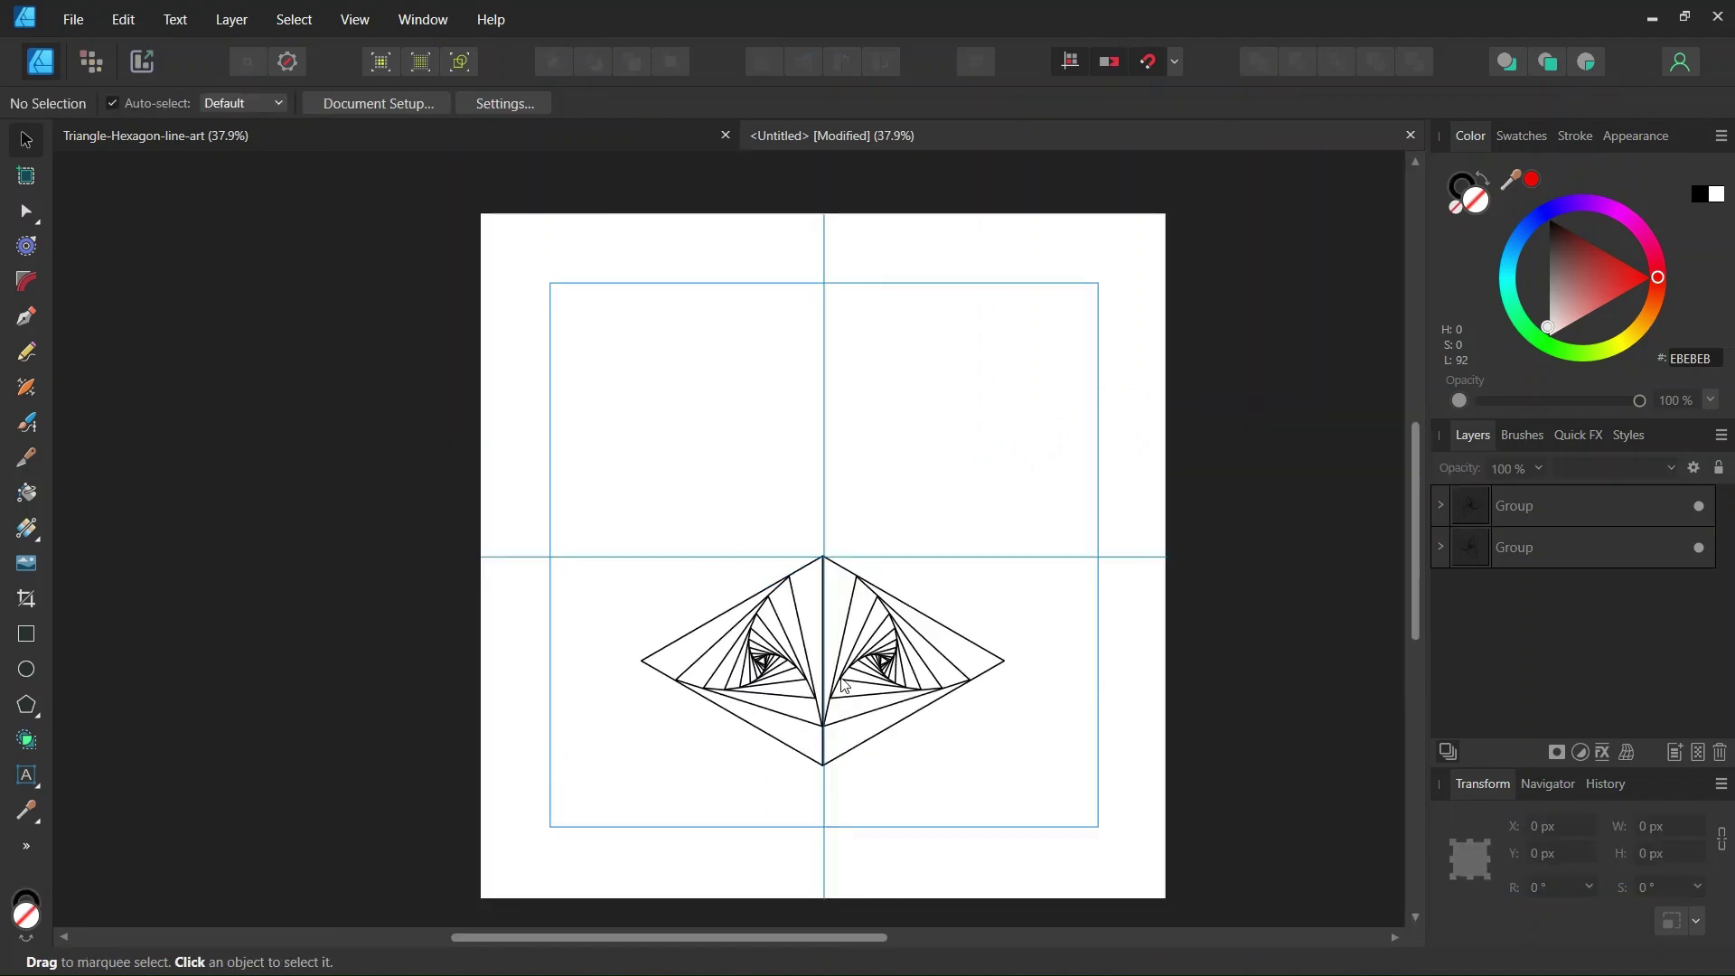
drag(1160, 464, 558, 869)
scroll(691, 795, up, 1)
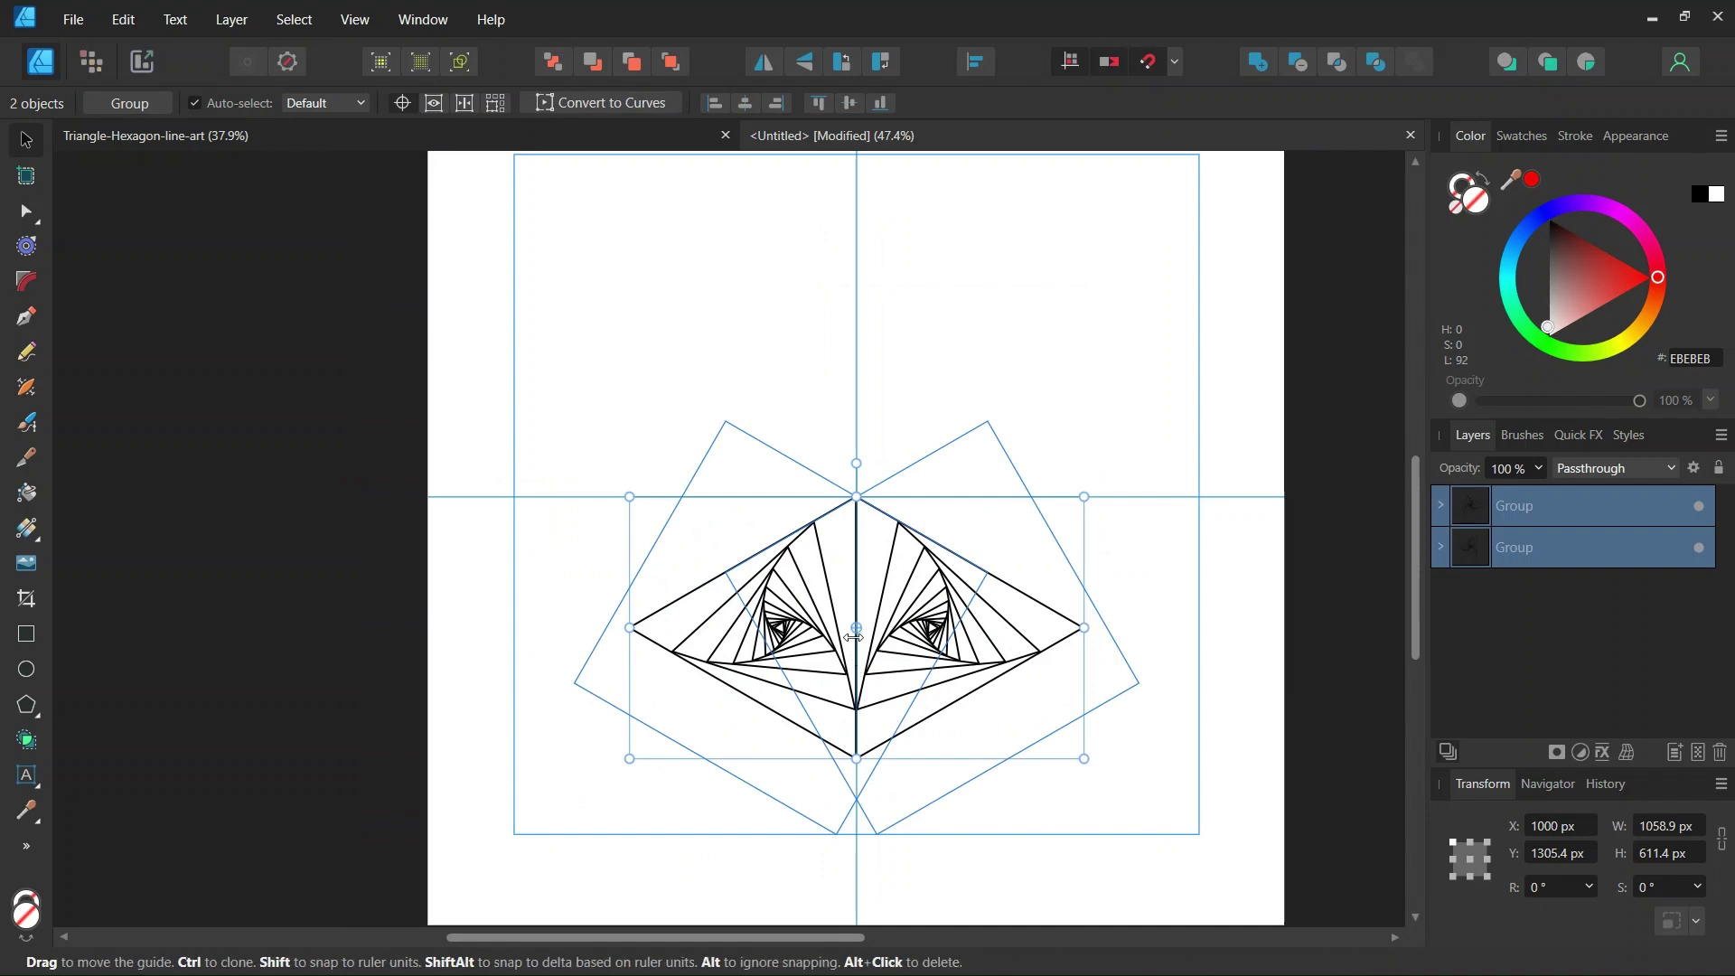
drag(855, 628, 857, 497)
scroll(855, 508, up, 3)
scroll(845, 555, down, 2)
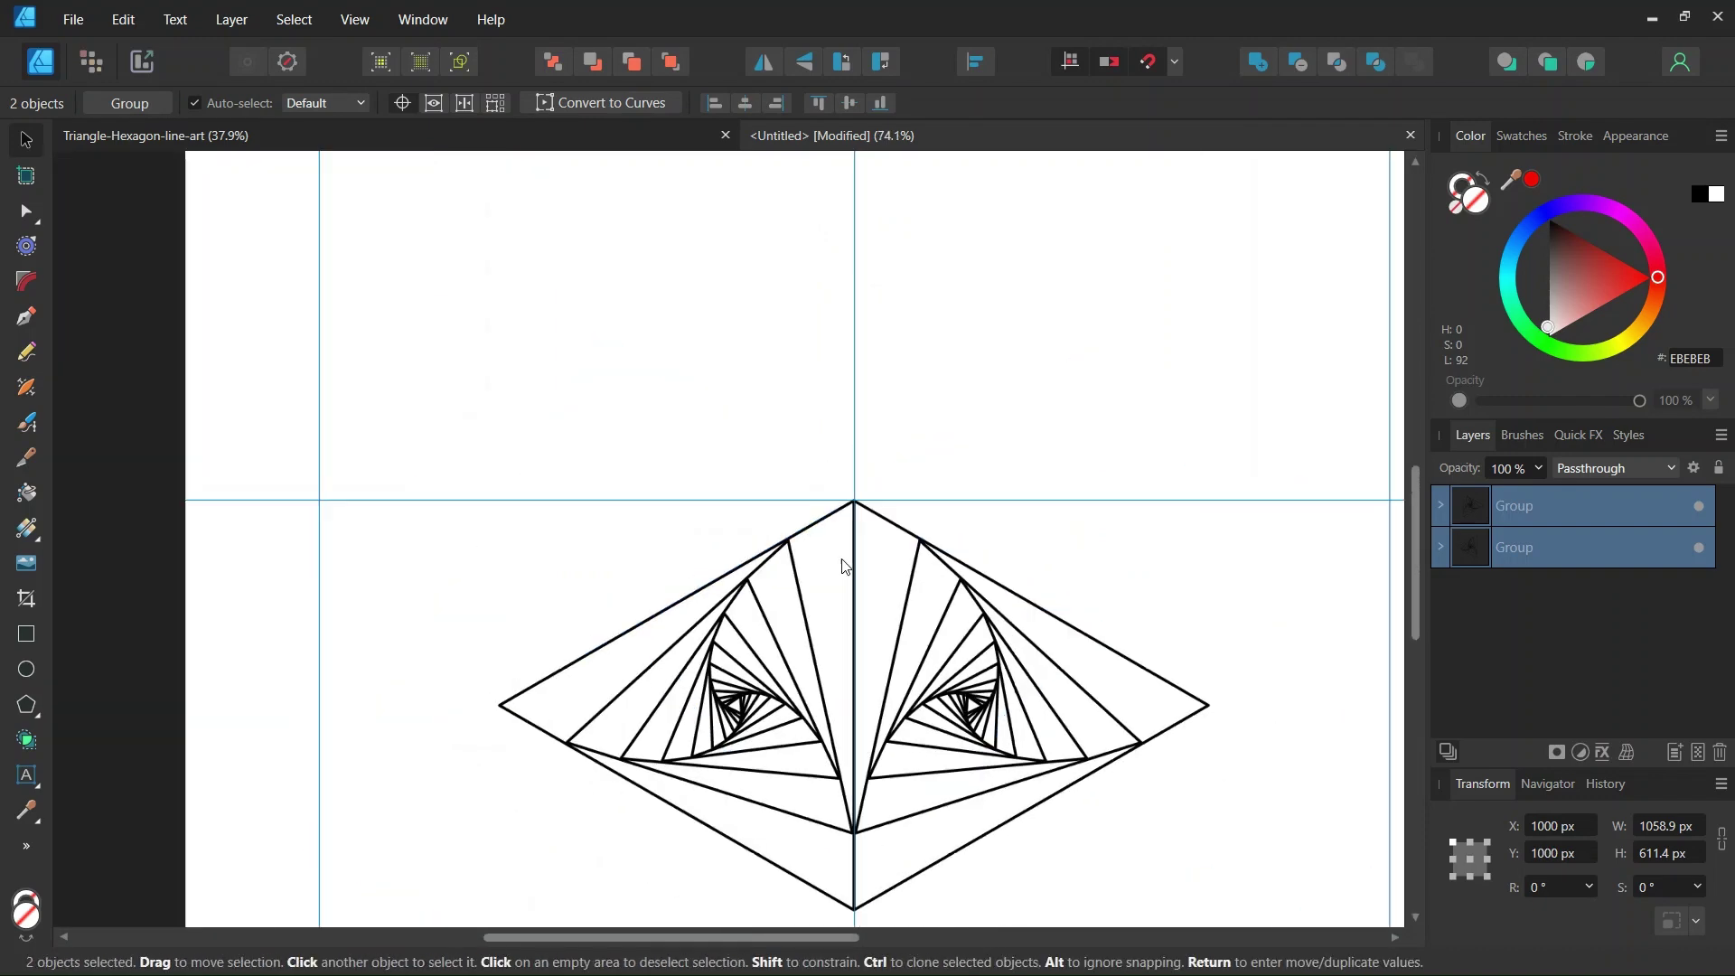
Step: Make 2 duplicates rotated 120° with Move/Duplicate, then deselect to view the hexagon
key(Return)
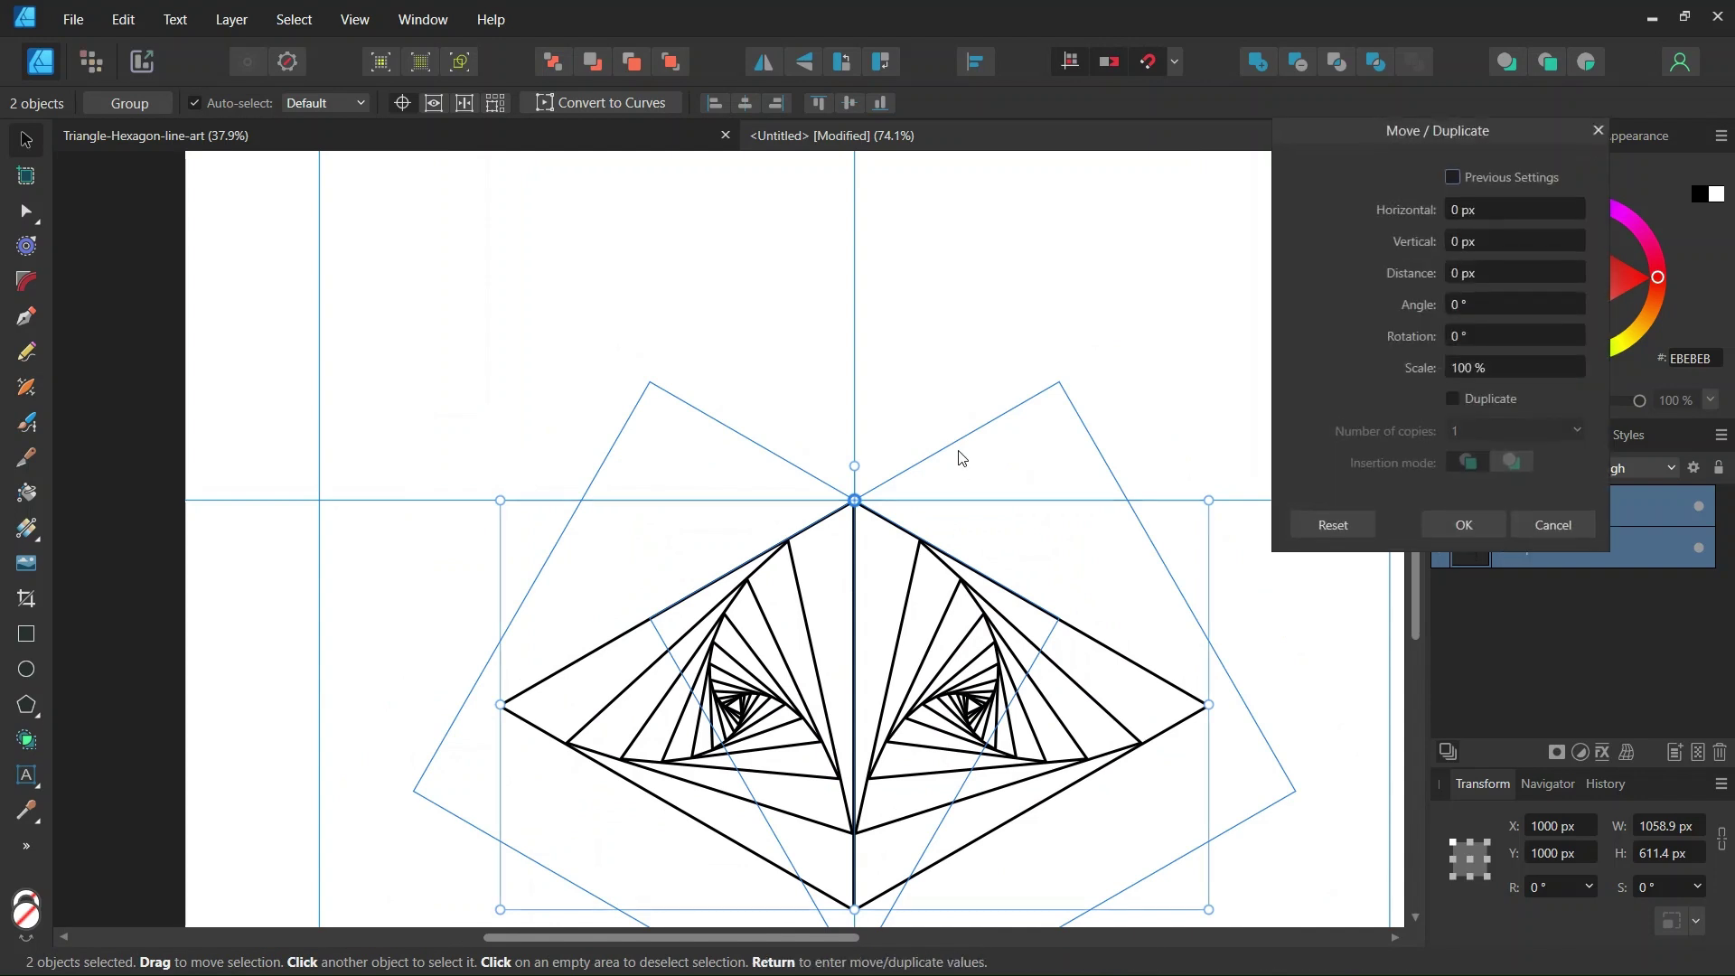
click(1452, 398)
click(1461, 428)
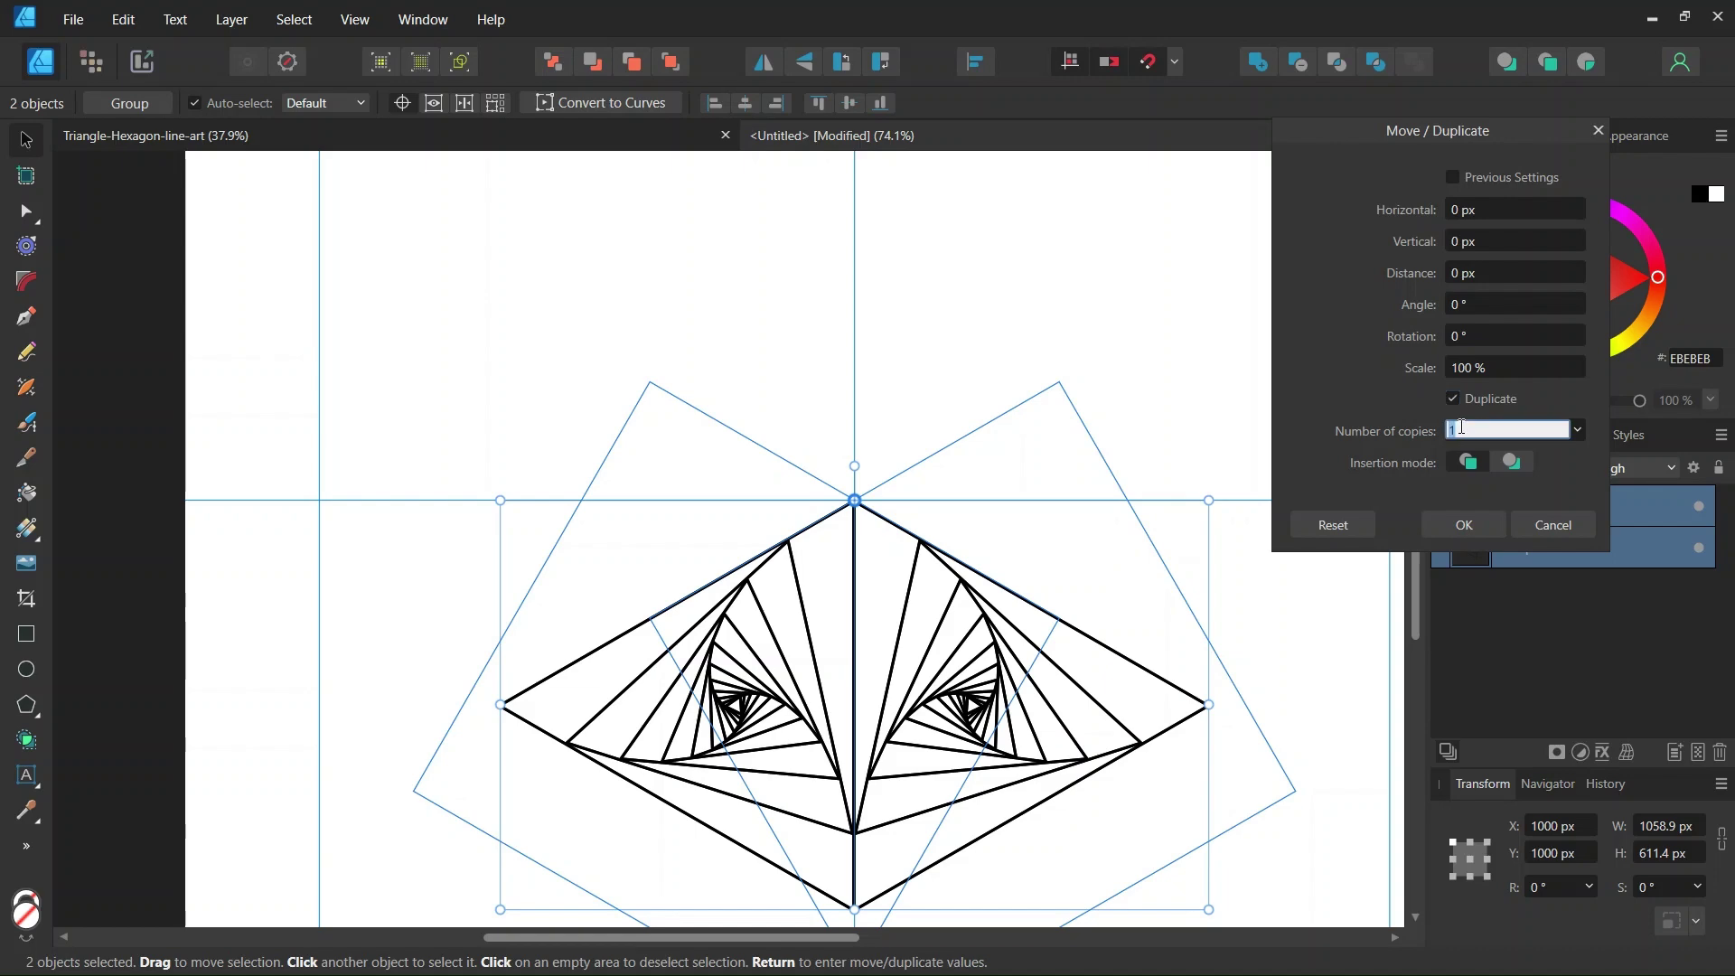
click(1465, 334)
text(12)
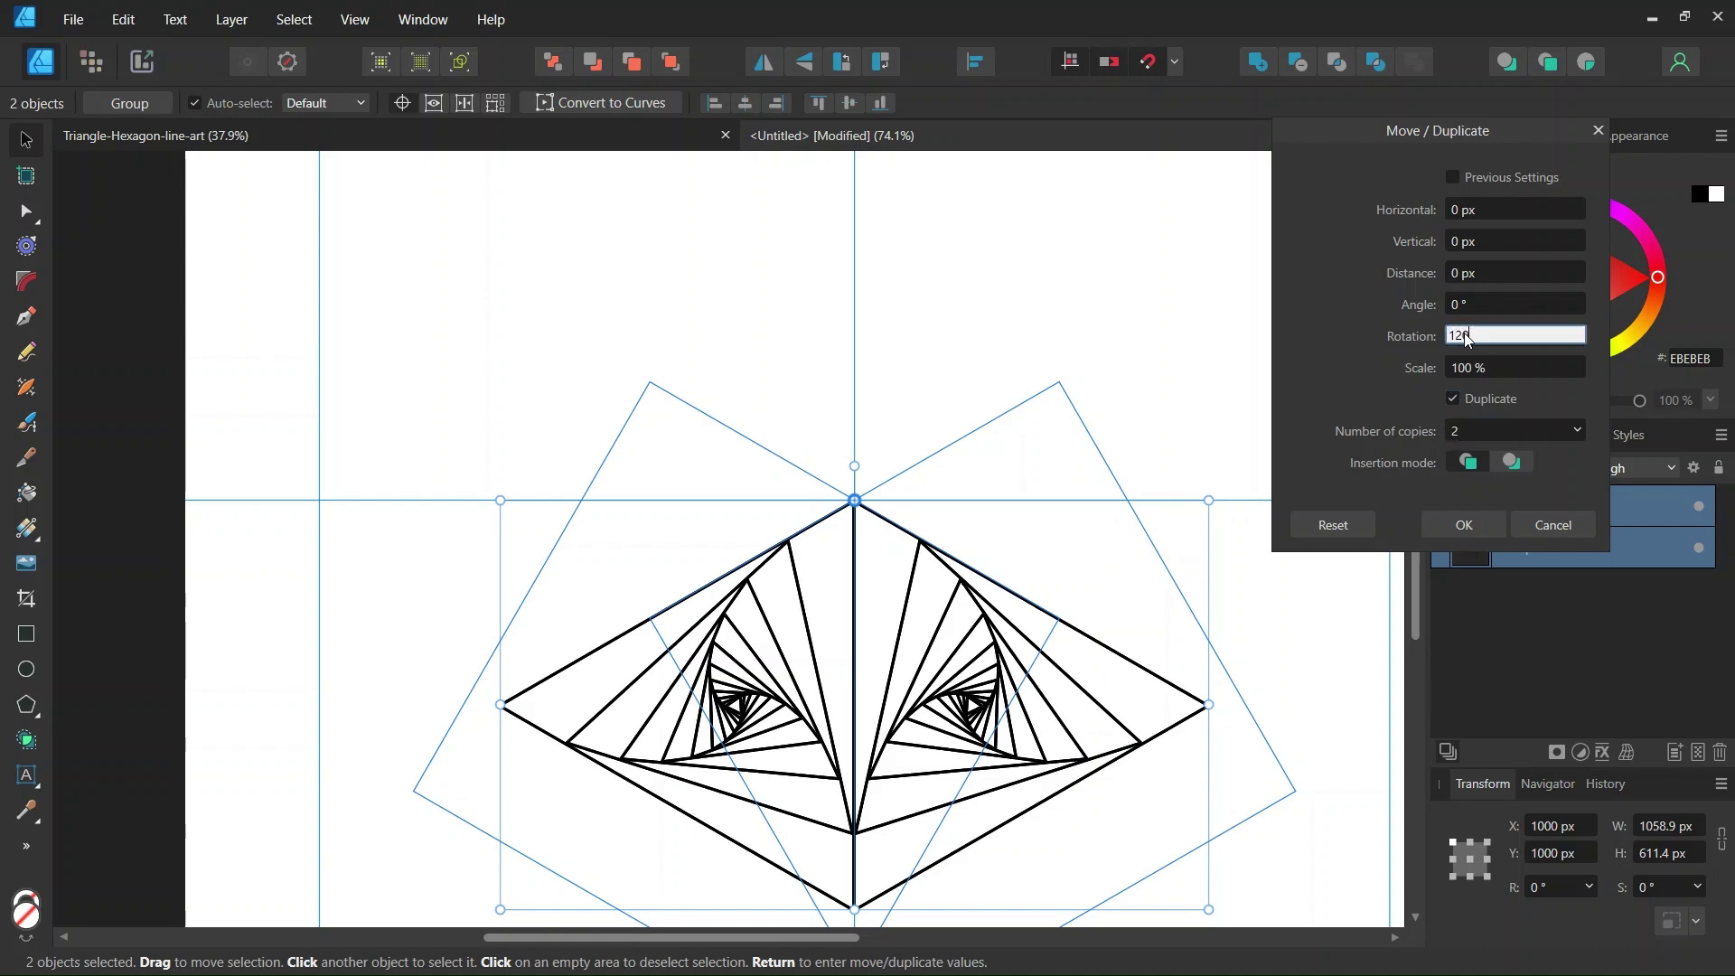
text(0)
key(Tab)
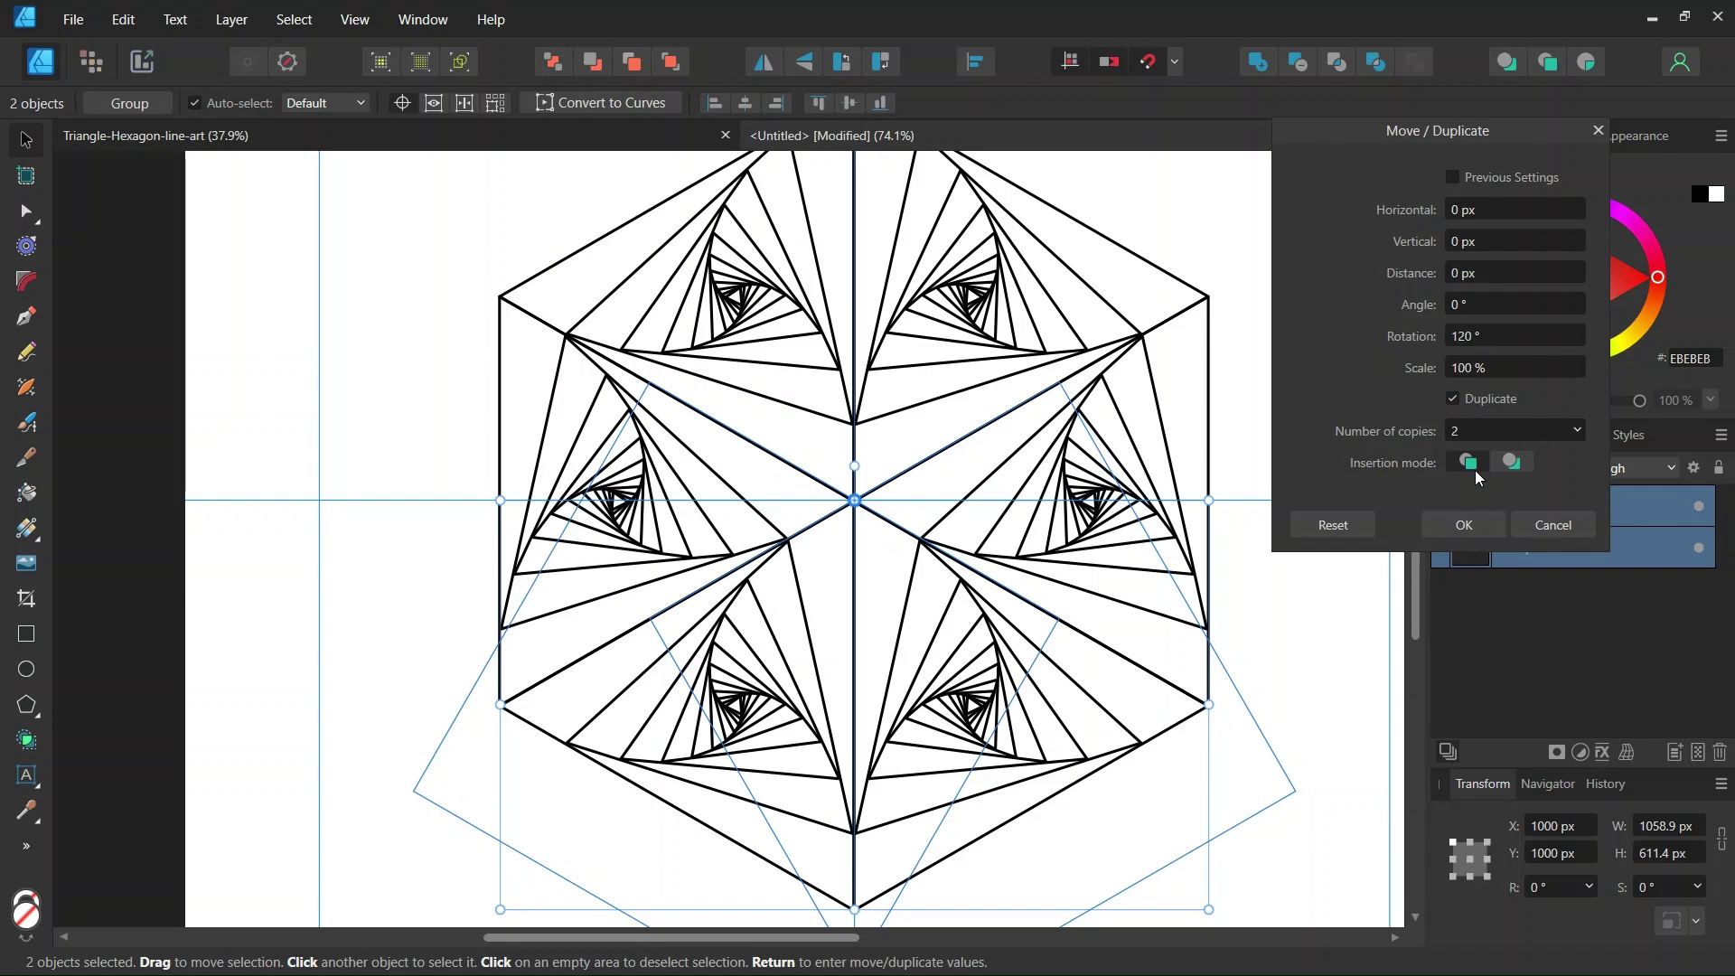
click(1449, 531)
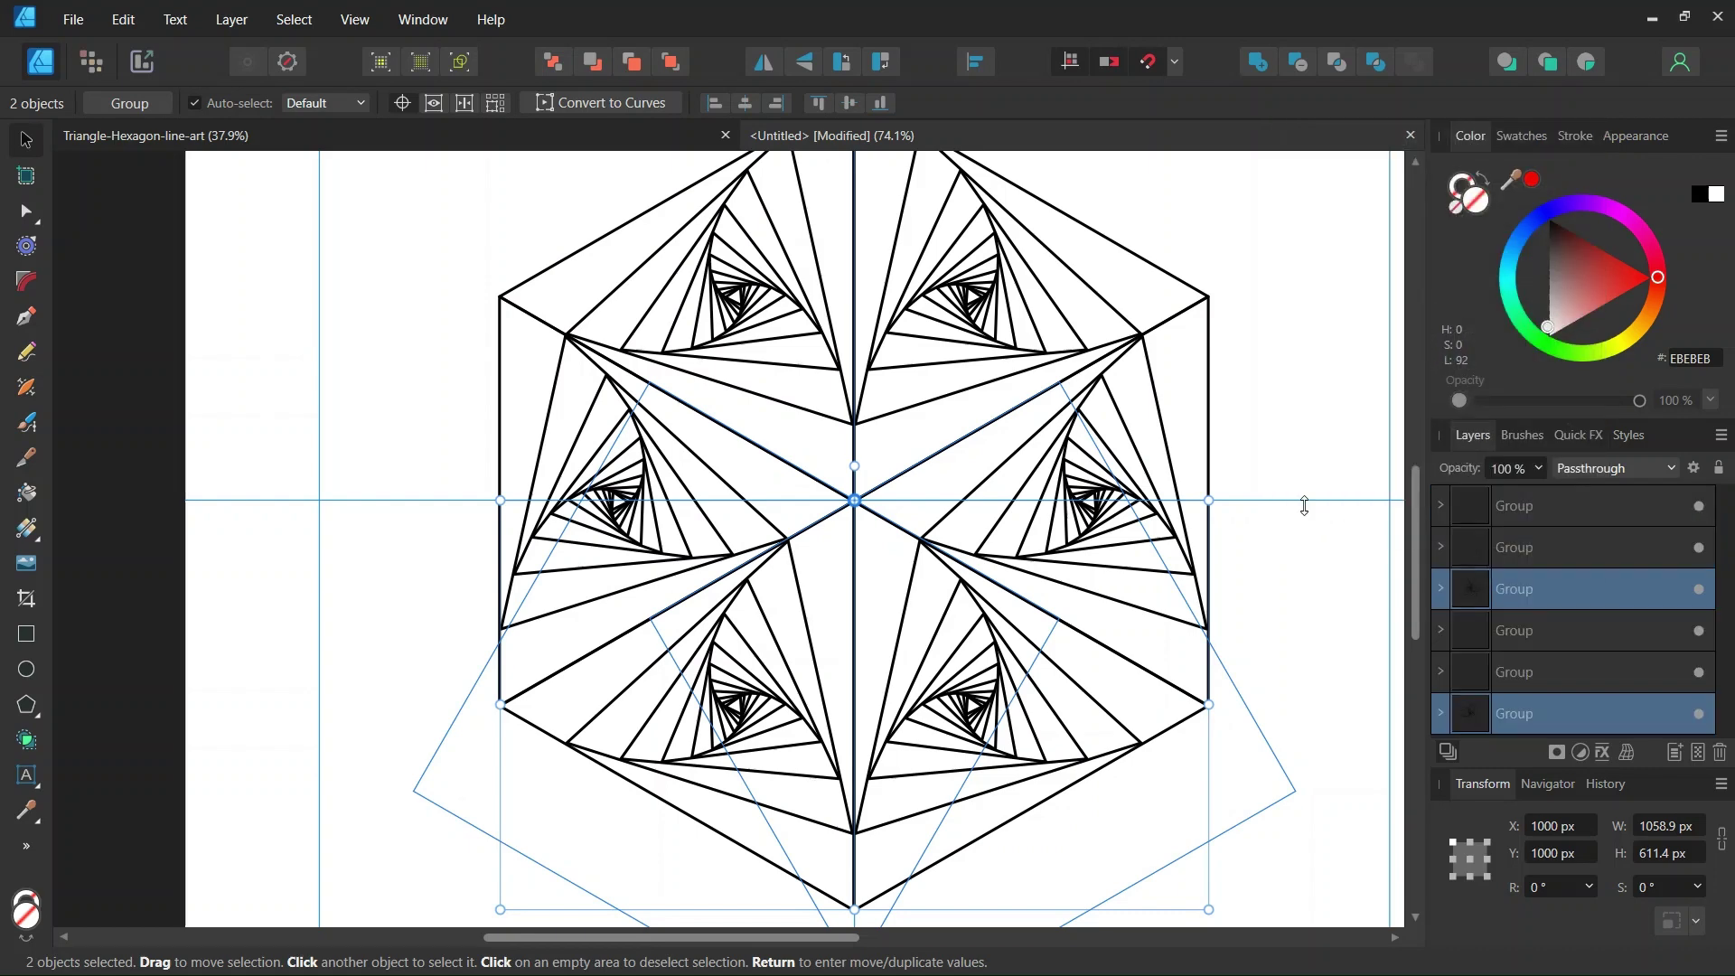
click(1312, 495)
scroll(1305, 488, down, 2)
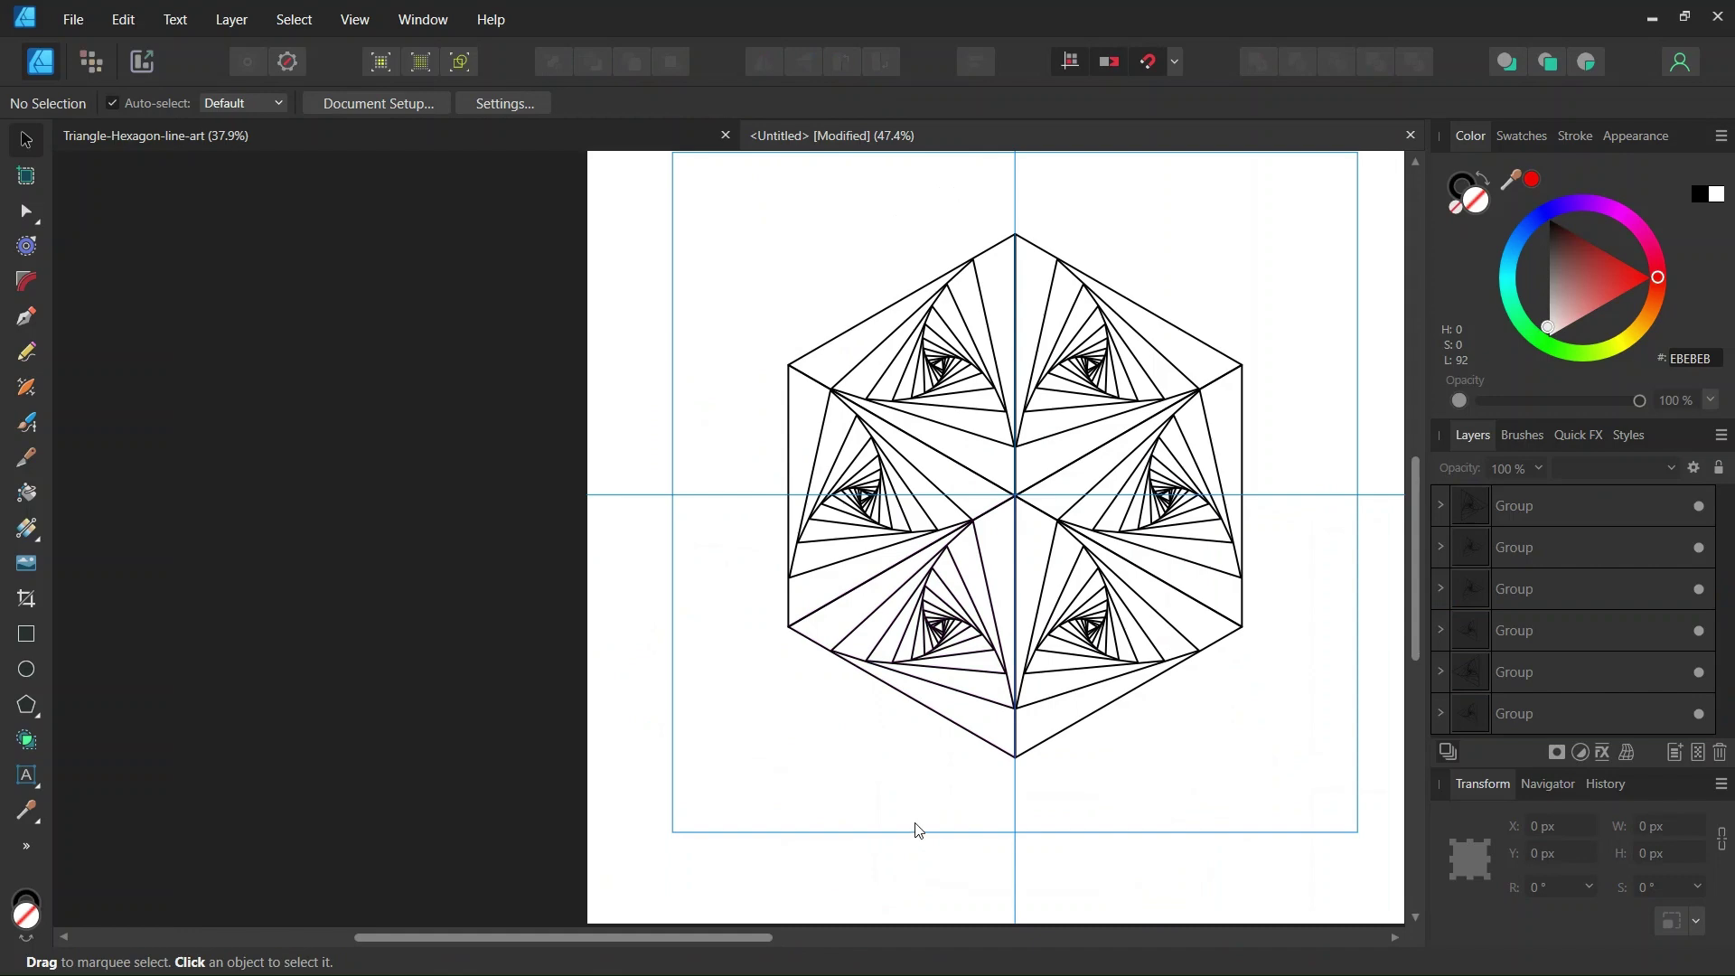
drag(657, 946, 832, 941)
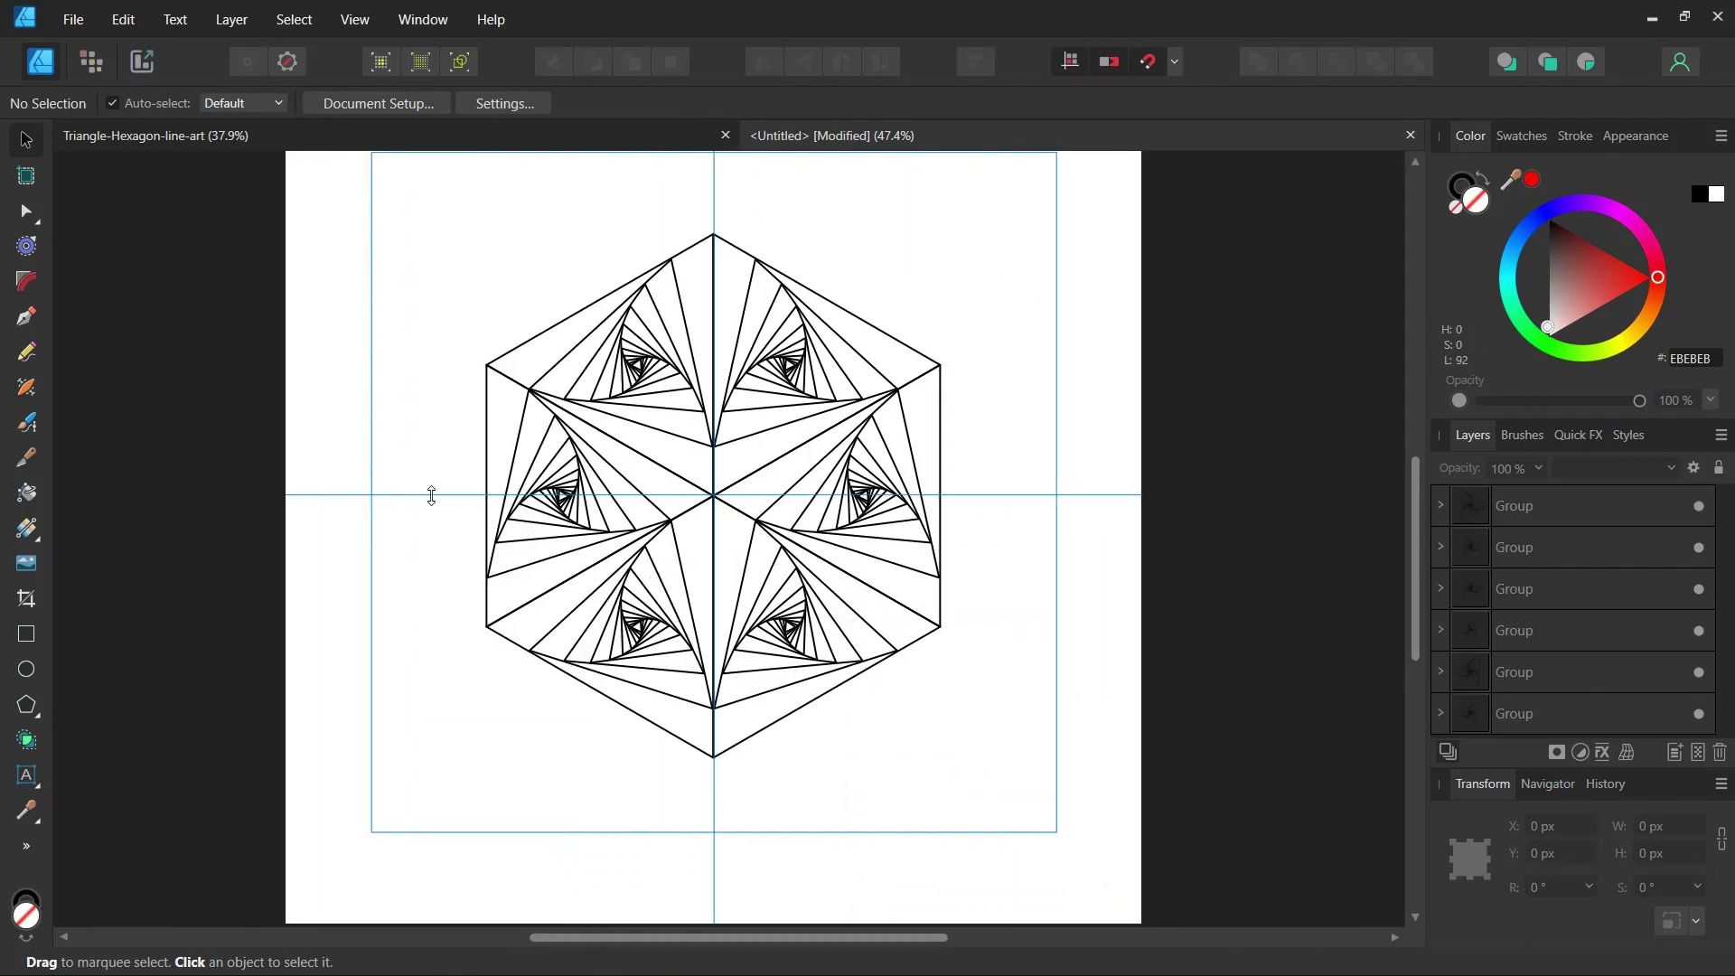
scroll(709, 386, up, 1)
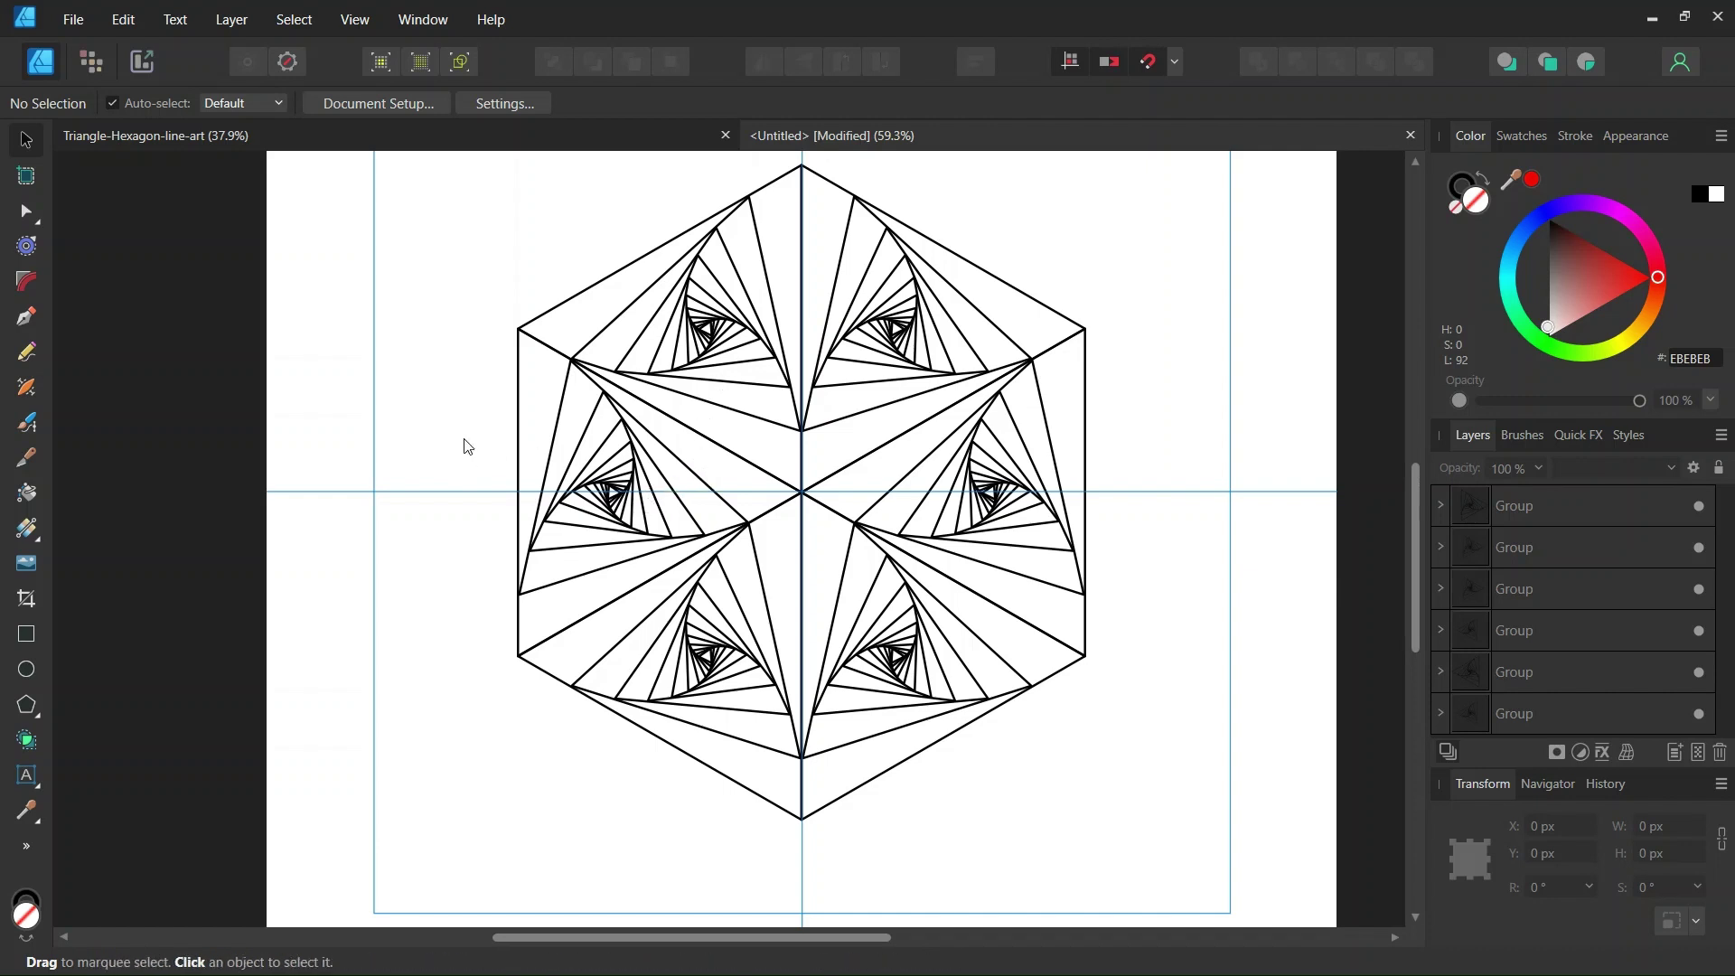
scroll(466, 465, down, 1)
scroll(524, 707, down, 2)
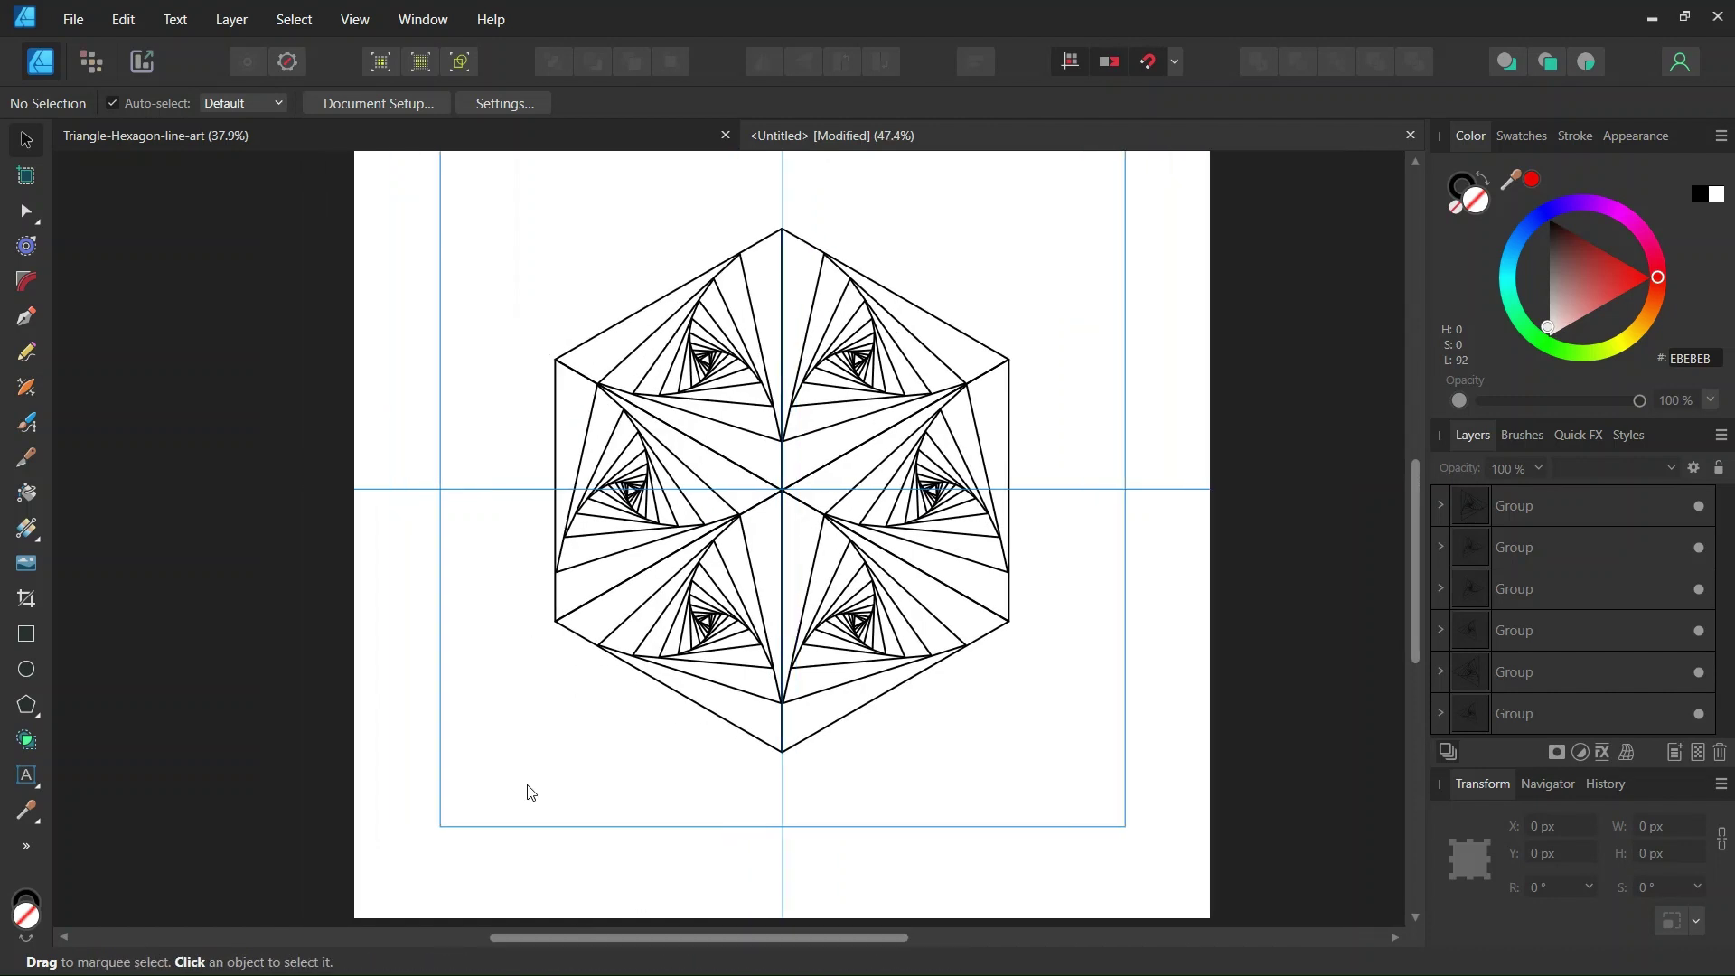
scroll(492, 503, up, 1)
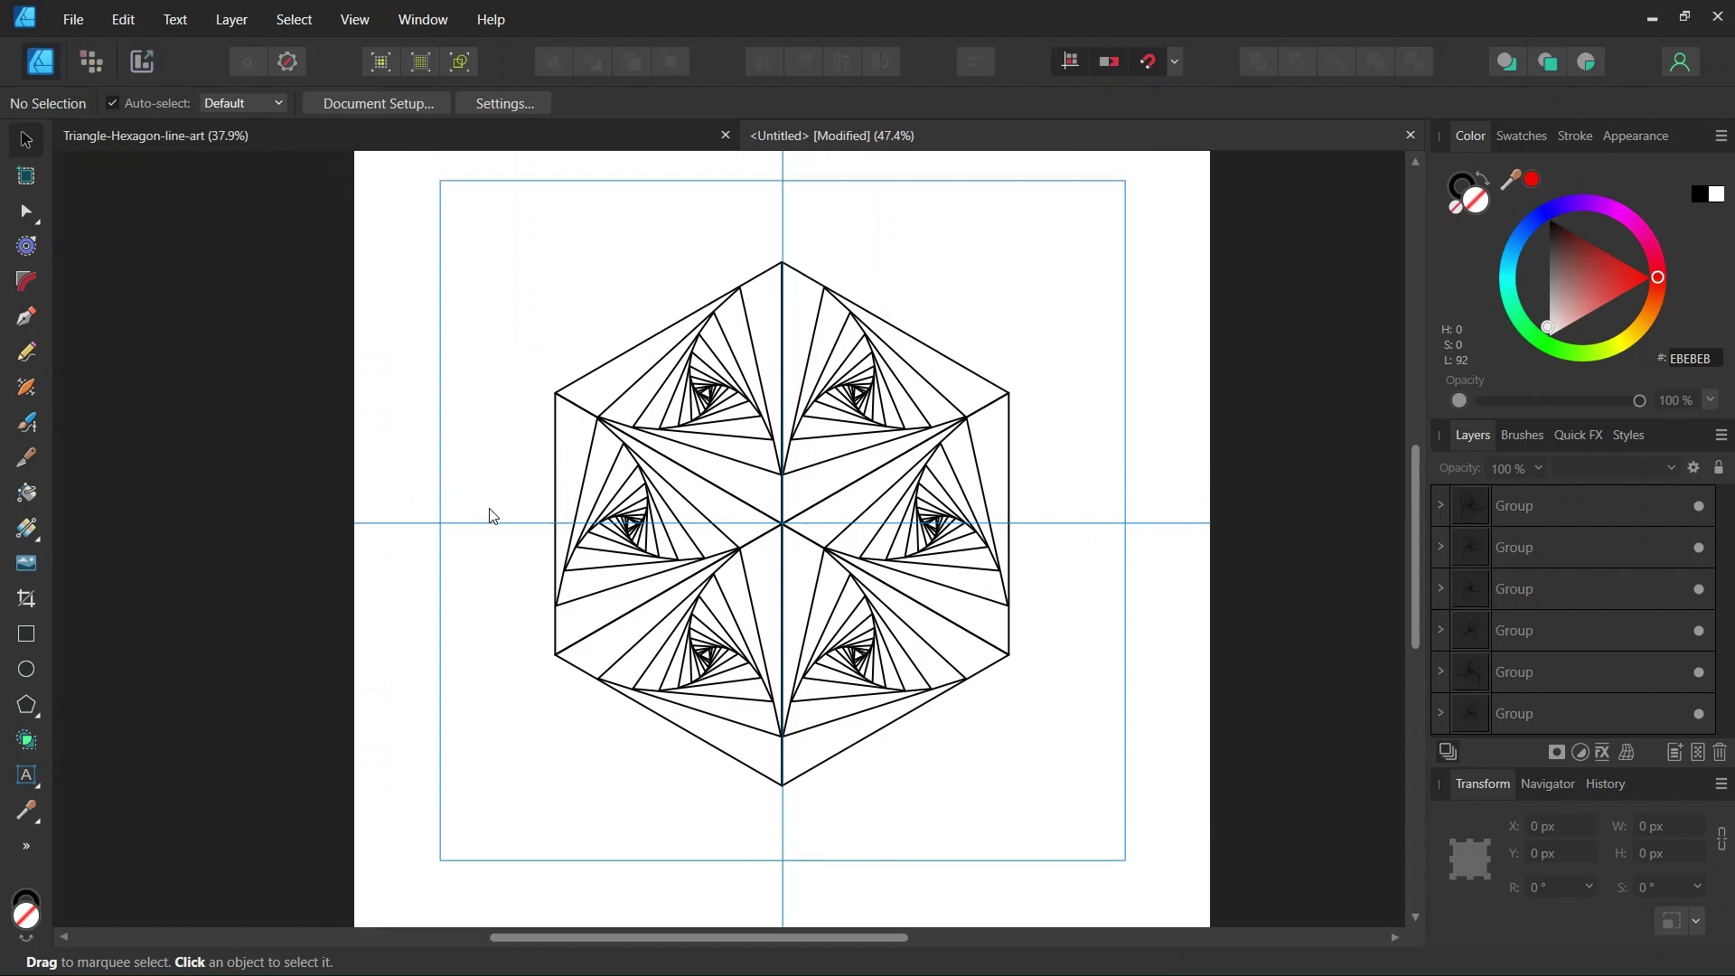